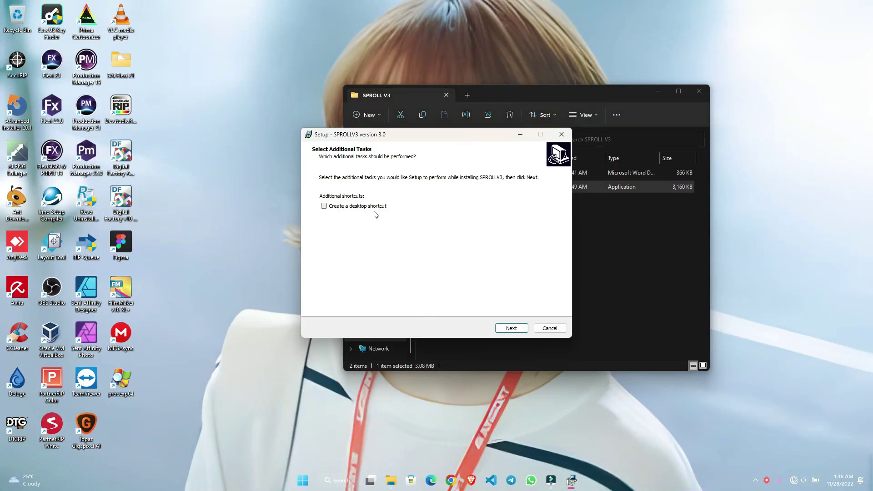
# - Complete the SPROLLV3 version 3.0 setup with a desktop shortcut and close the installer
pyautogui.click(517, 330)
pyautogui.click(517, 329)
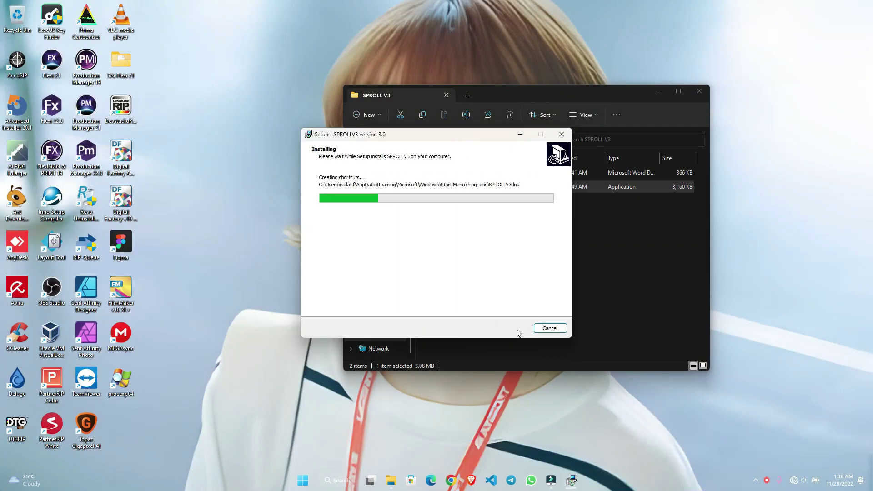
pyautogui.click(512, 328)
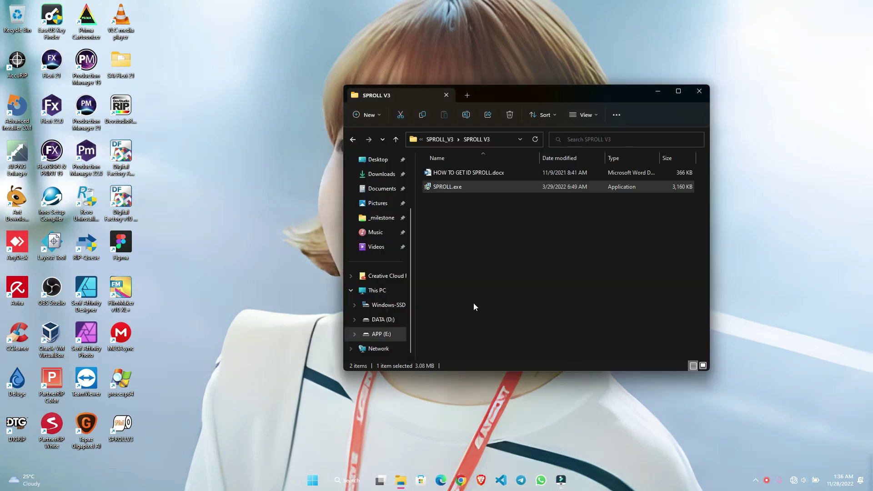
# - Refresh the desktop and try to launch SPROLLV3 from its shortcut
pyautogui.rightClick(270, 238)
pyautogui.click(294, 275)
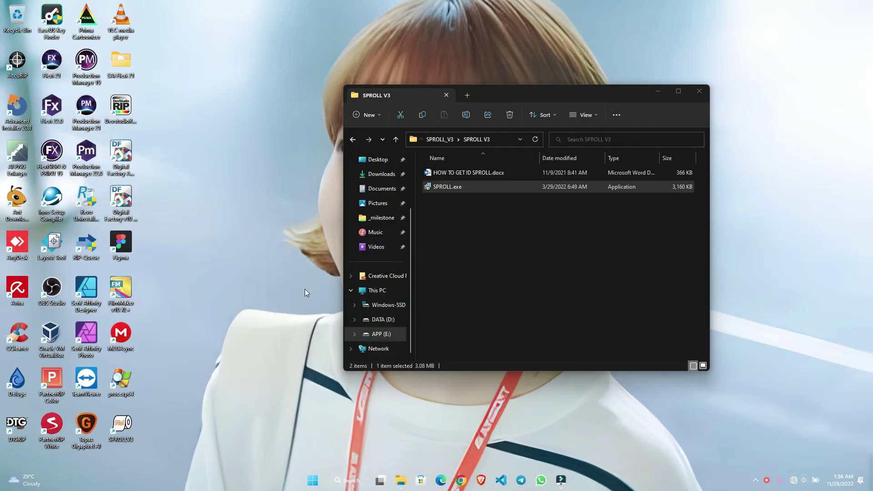
pyautogui.doubleClick(121, 431)
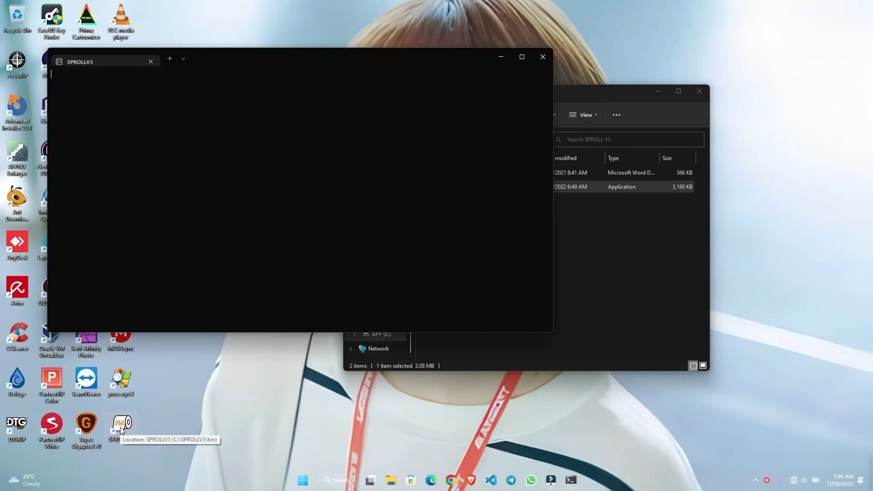
pyautogui.click(464, 270)
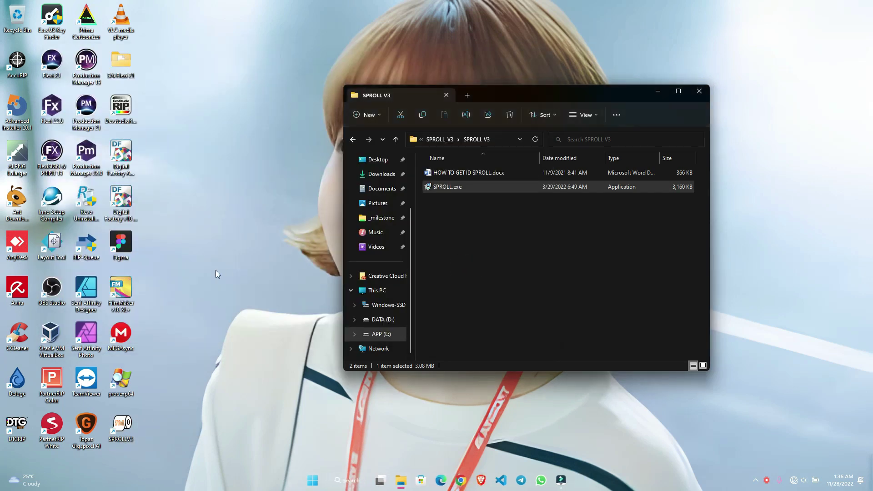
# - Open the SPROLLV3 shortcut's file location and run Get Licence ID.exe to copy the hardware ID to the clipboard, closing its console
pyautogui.rightClick(124, 430)
pyautogui.click(187, 282)
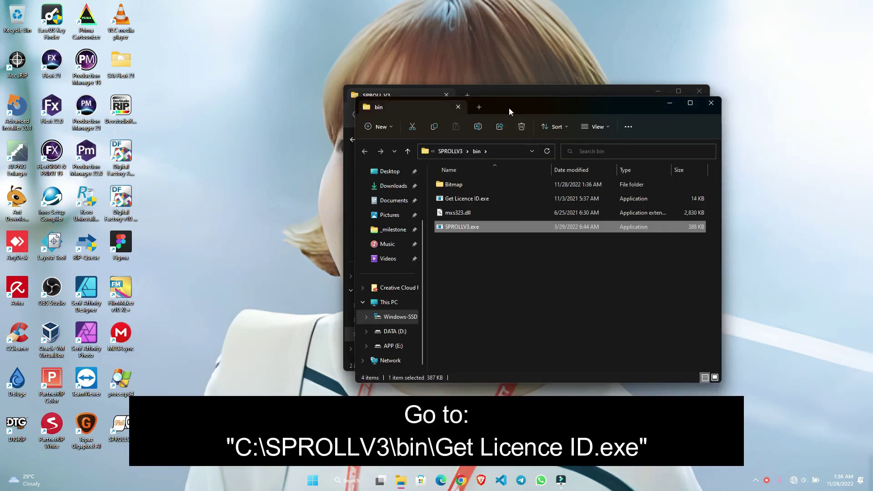
pyautogui.moveTo(509, 107); pyautogui.dragTo(528, 103)
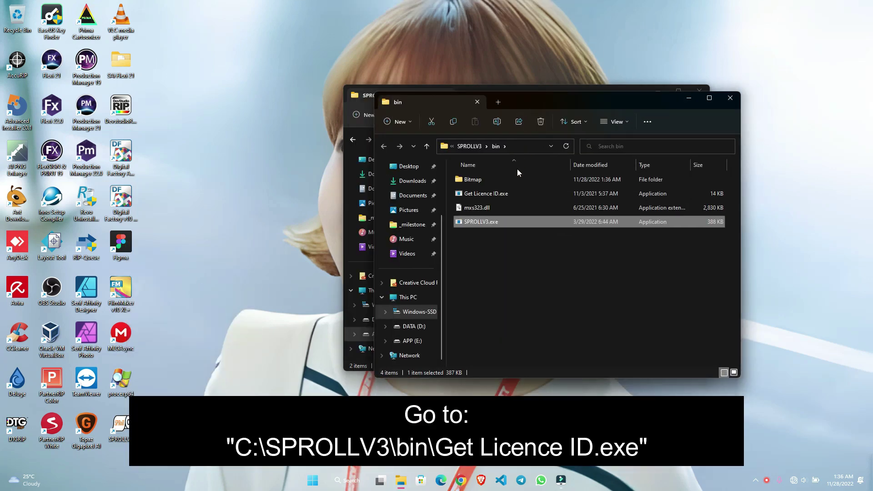
pyautogui.click(478, 239)
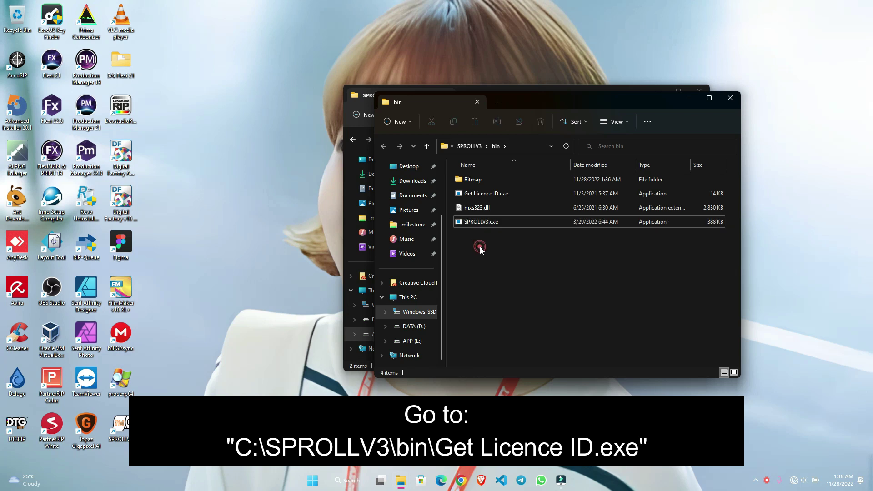
pyautogui.doubleClick(485, 193)
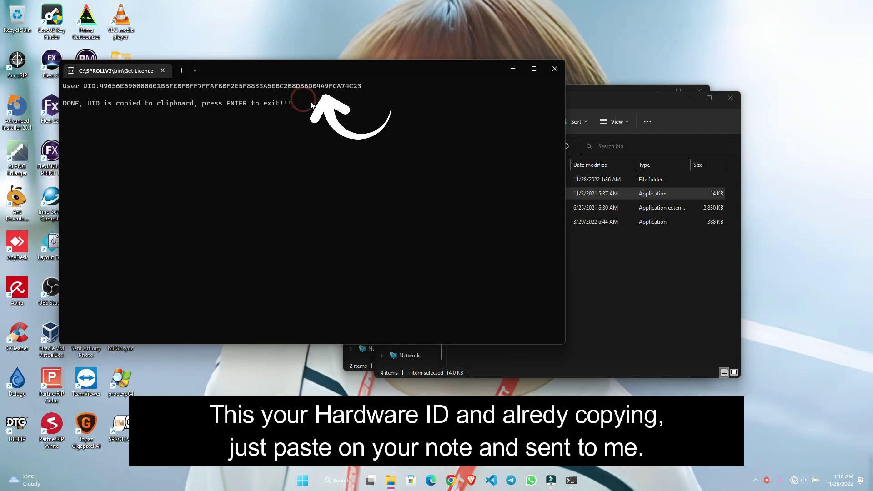
pyautogui.click(555, 68)
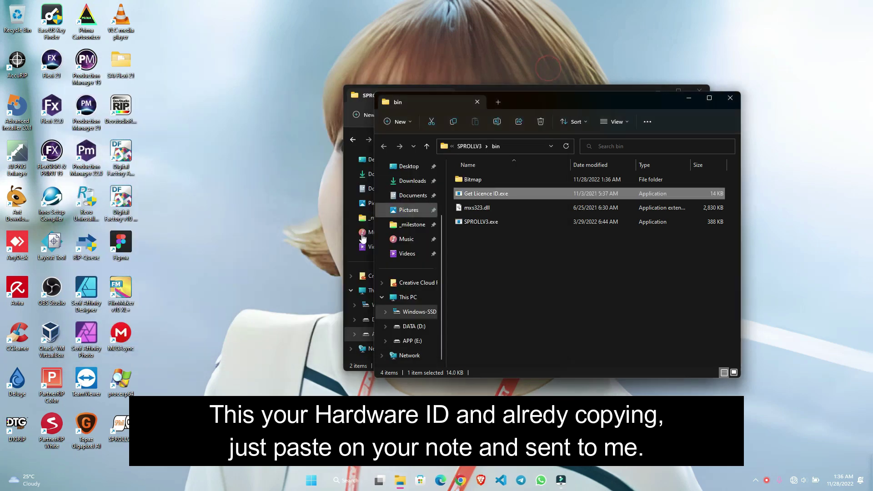
# - Separate the two folder windows and create a text document named hwid.txt in the SPROLLV3 bin folder
pyautogui.click(604, 89)
pyautogui.moveTo(604, 97); pyautogui.dragTo(510, 95)
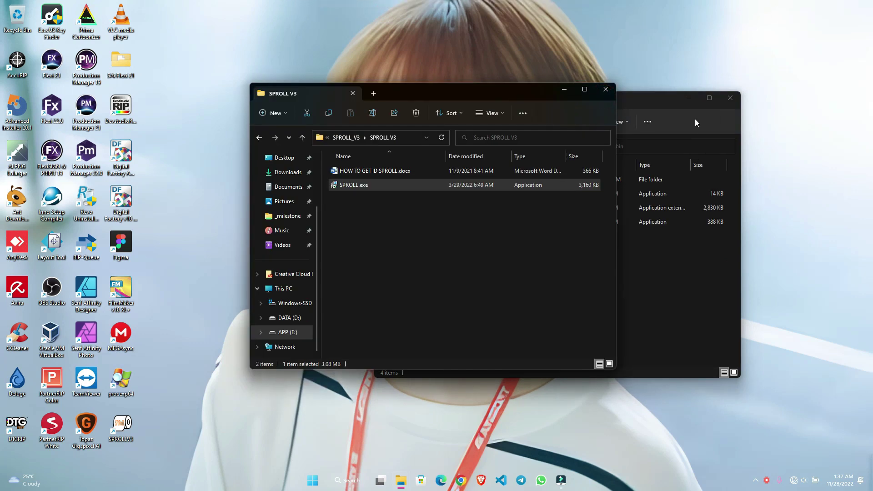
pyautogui.click(695, 119)
pyautogui.rightClick(484, 275)
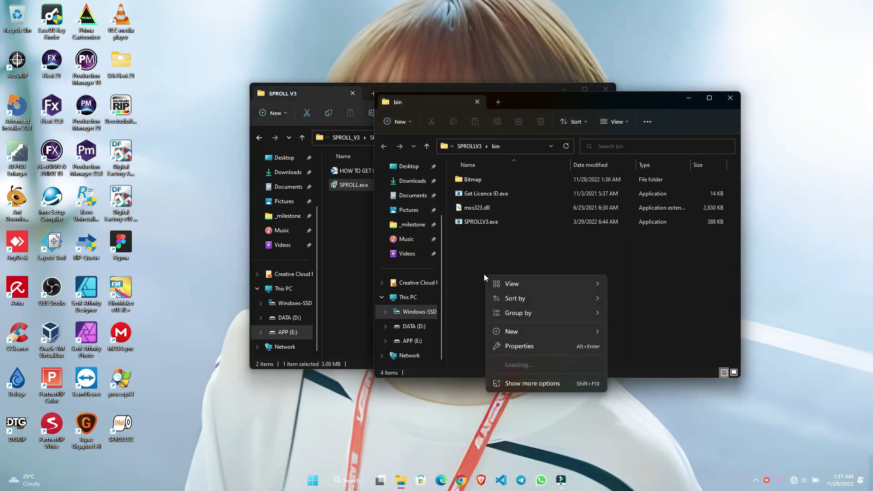
pyautogui.click(526, 334)
pyautogui.click(637, 301)
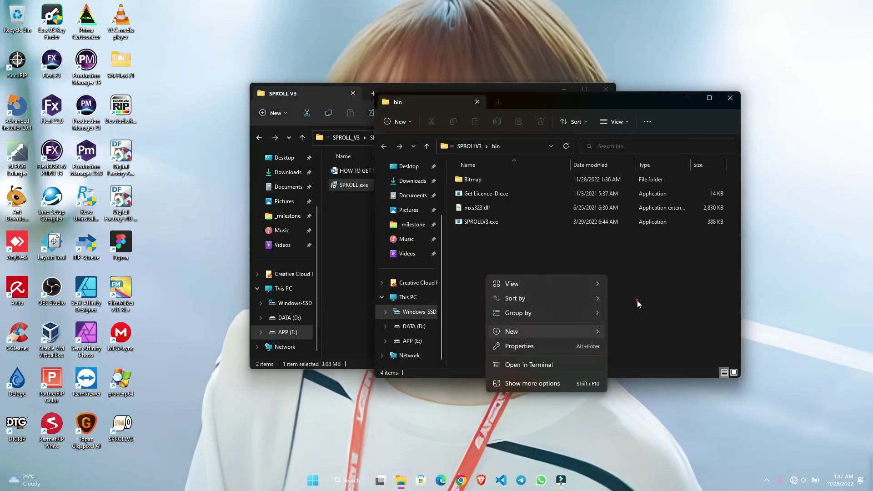
pyautogui.write('hwid.txt')
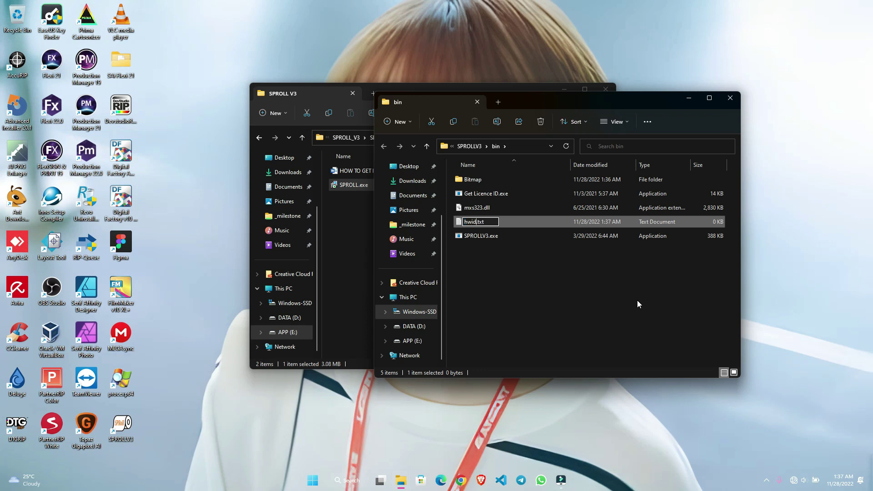
pyautogui.press('Return')
# - Open hwid.txt in Notepad, paste the copied hardware ID, and save the file on closing
pyautogui.press('Return')
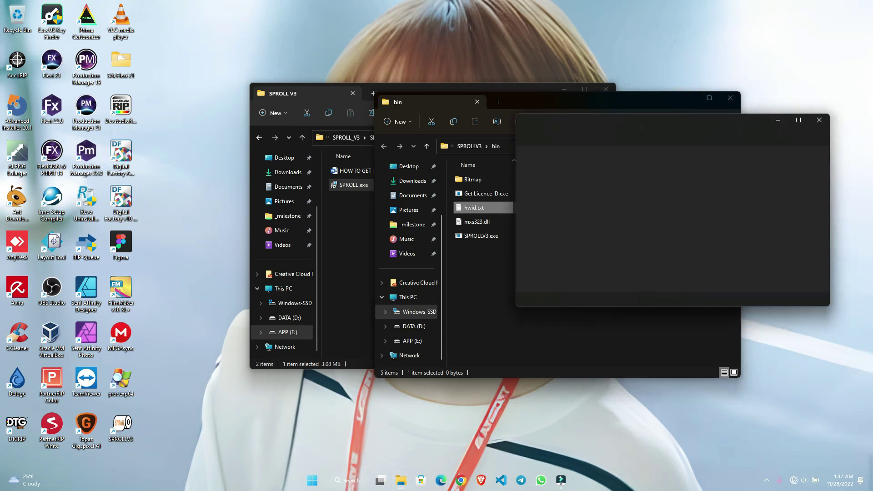
pyautogui.rightClick(549, 160)
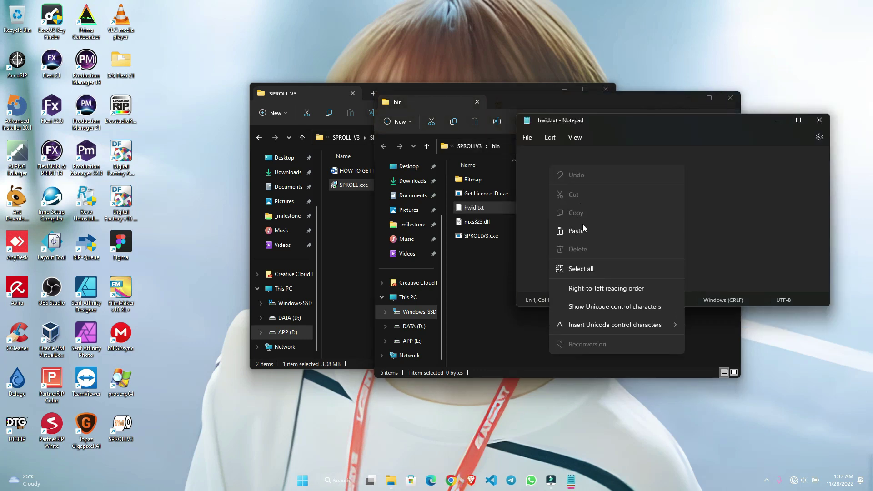
pyautogui.click(583, 231)
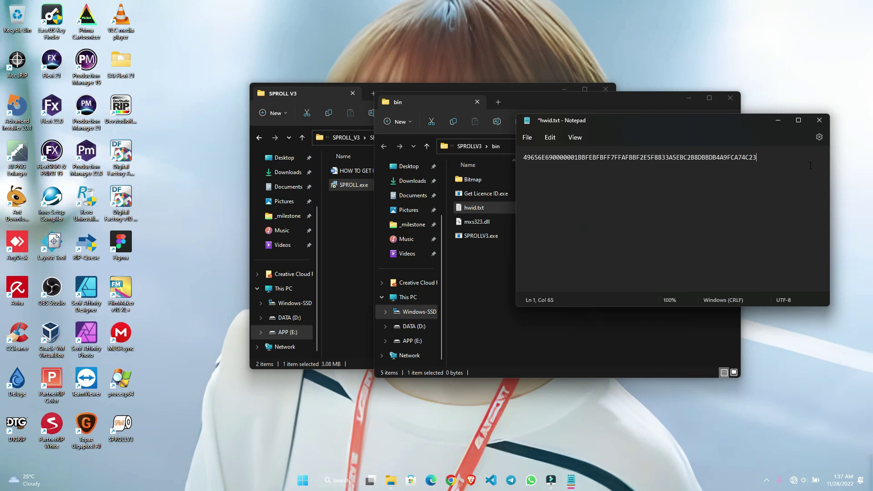
pyautogui.moveTo(758, 162); pyautogui.dragTo(525, 154)
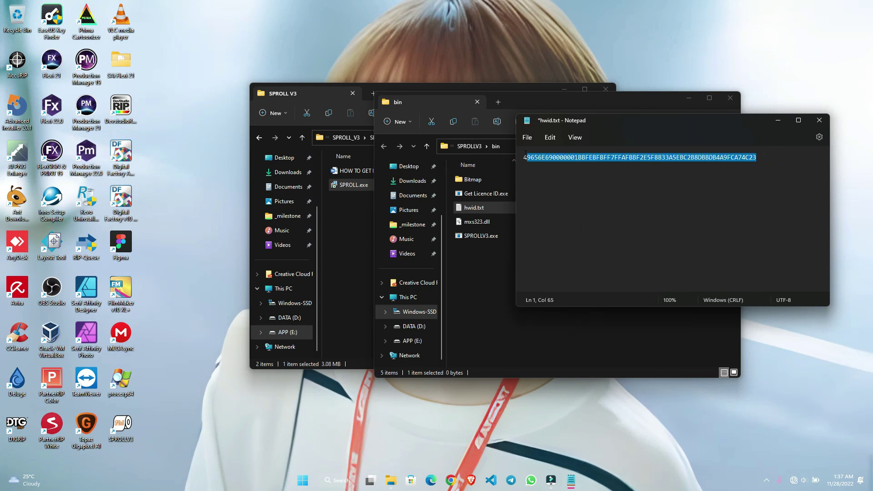
pyautogui.click(555, 170)
pyautogui.moveTo(784, 161); pyautogui.dragTo(527, 158)
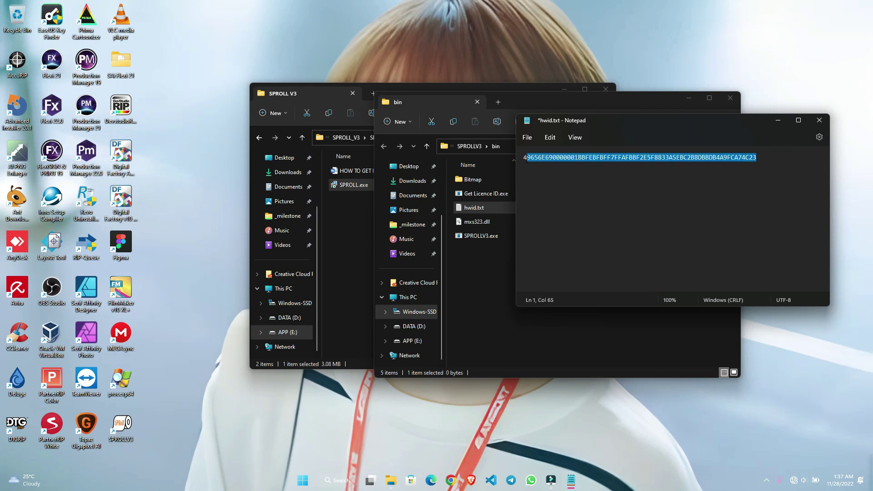
pyautogui.click(544, 182)
pyautogui.click(824, 120)
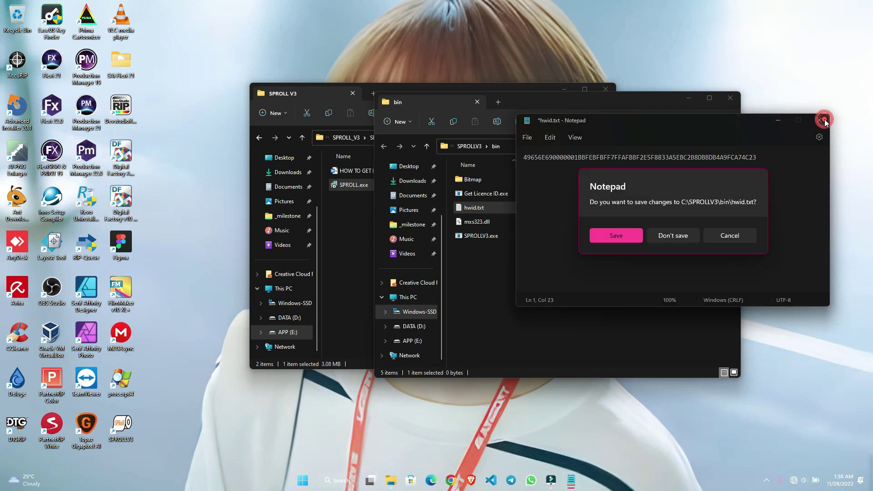
pyautogui.click(619, 238)
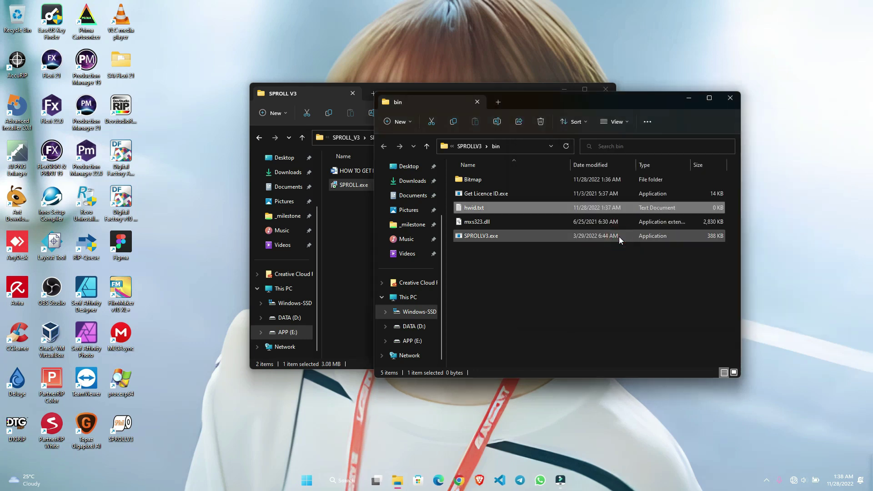
# - Place the supplied license.txt in the SPROLLV3 bin folder and refresh the desktop
pyautogui.rightClick(535, 282)
pyautogui.click(549, 294)
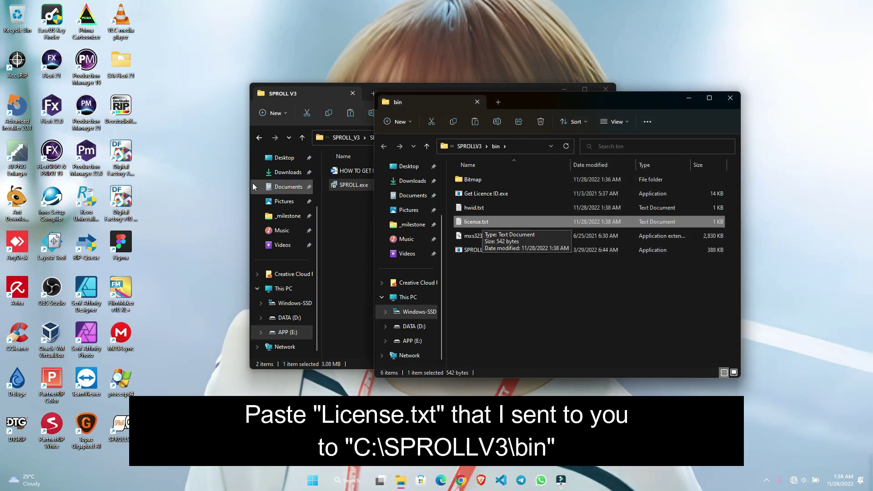
pyautogui.rightClick(198, 177)
pyautogui.click(223, 239)
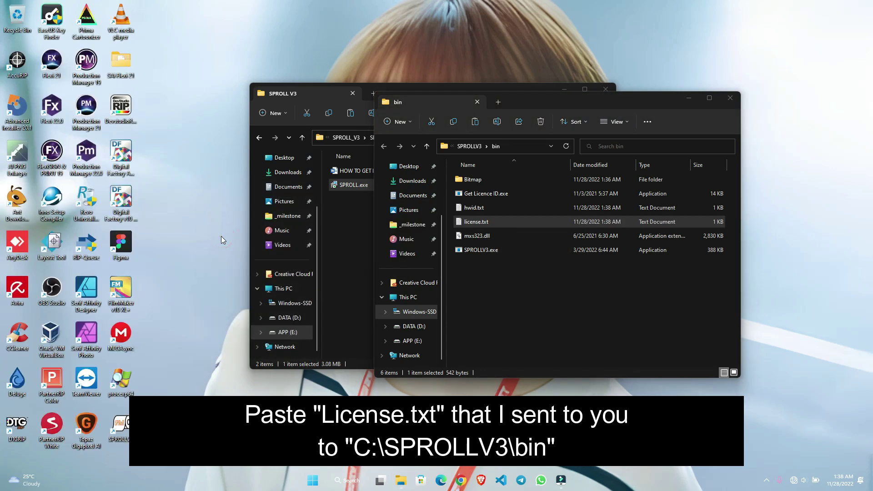
# - Launch SPROLLV3 from its desktop shortcut and close the bin and SPROLL V3 folder windows
pyautogui.doubleClick(119, 430)
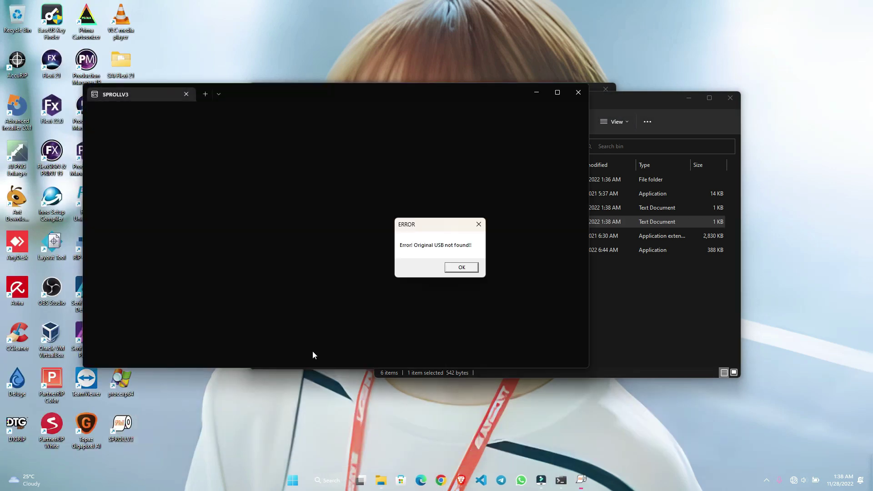
pyautogui.click(457, 268)
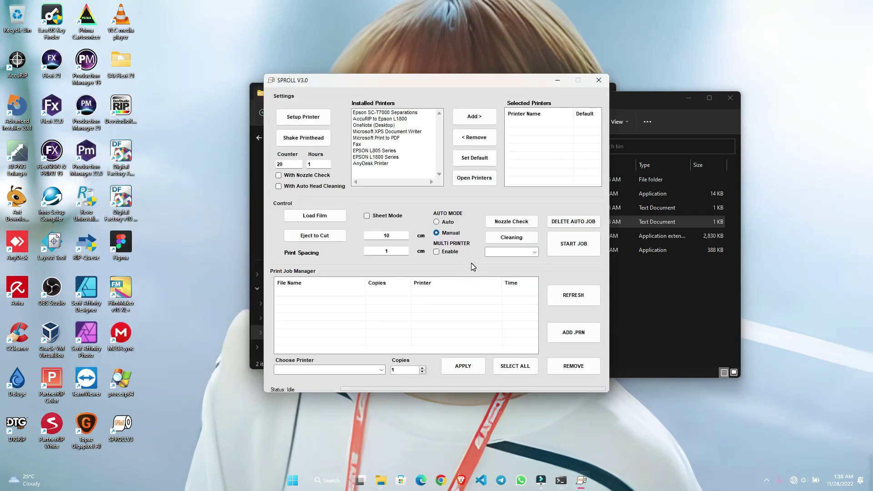
pyautogui.click(731, 99)
pyautogui.click(613, 140)
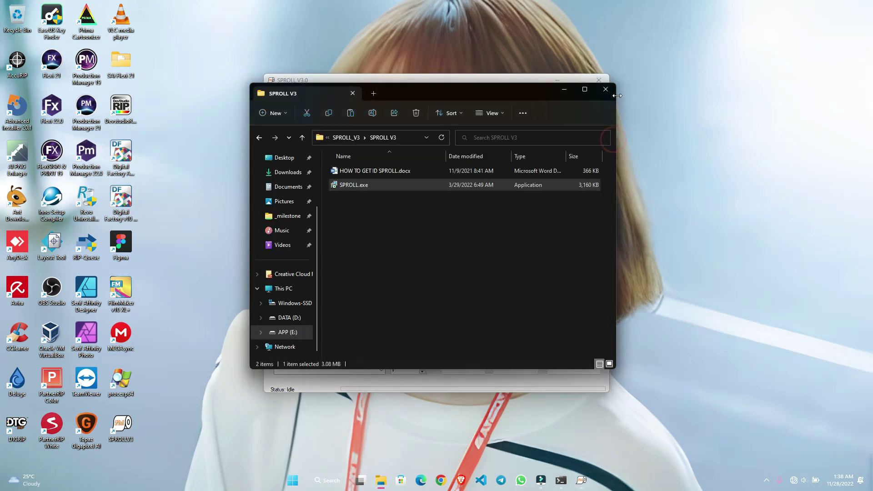
pyautogui.click(610, 89)
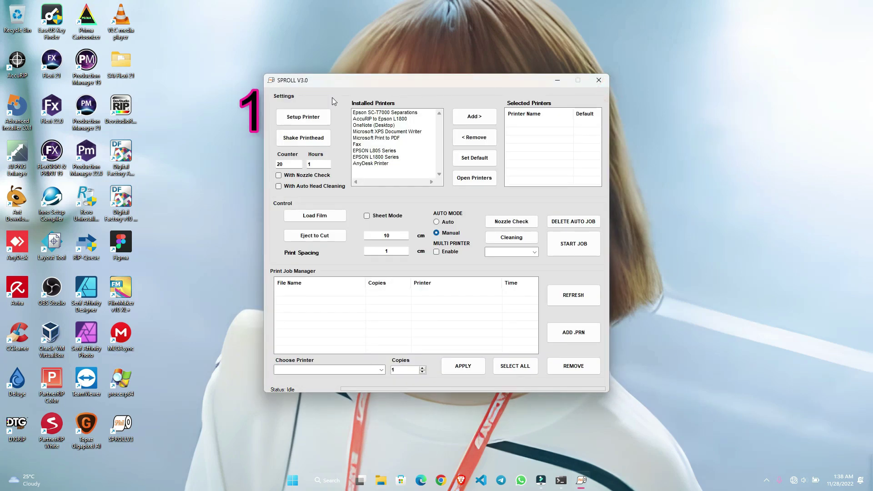
# - Initialize the virtual printer and add EPSON L1800 Series to the selected printers
pyautogui.click(313, 118)
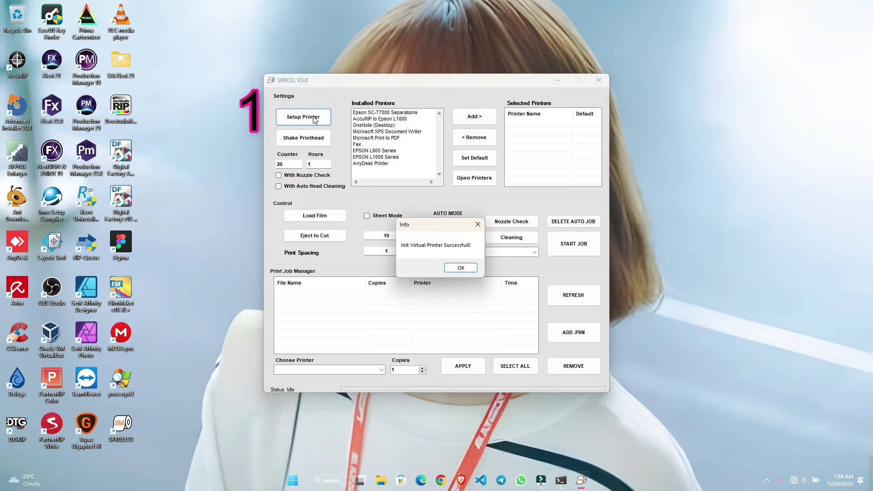
pyautogui.click(460, 269)
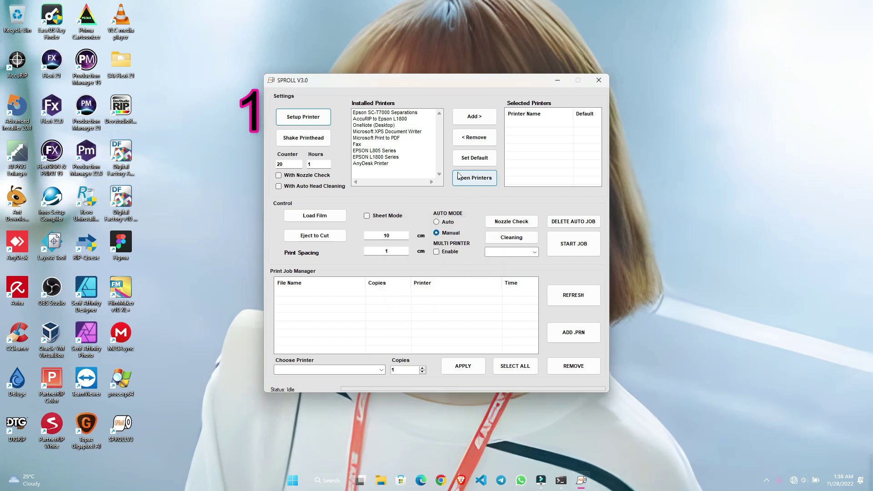
pyautogui.click(384, 158)
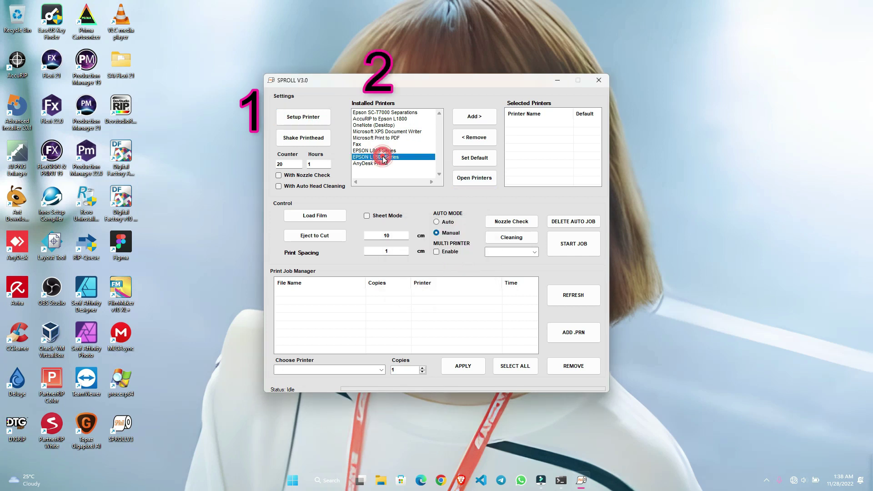
pyautogui.click(474, 117)
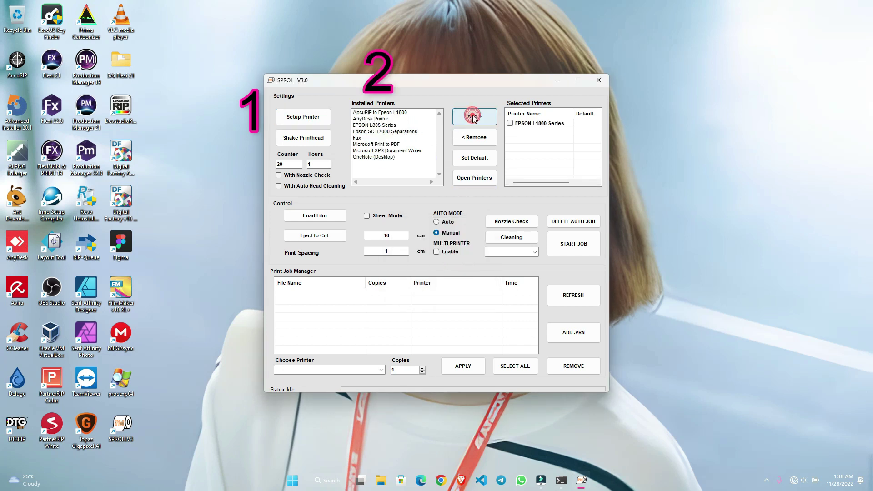
# - Enable EPSON L1800 Series among the selected printers and open the printer connection
pyautogui.click(510, 123)
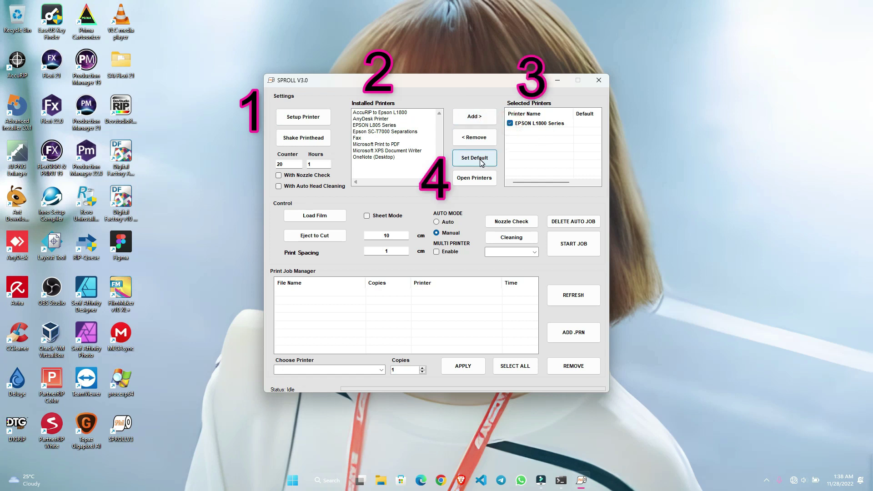
pyautogui.click(483, 182)
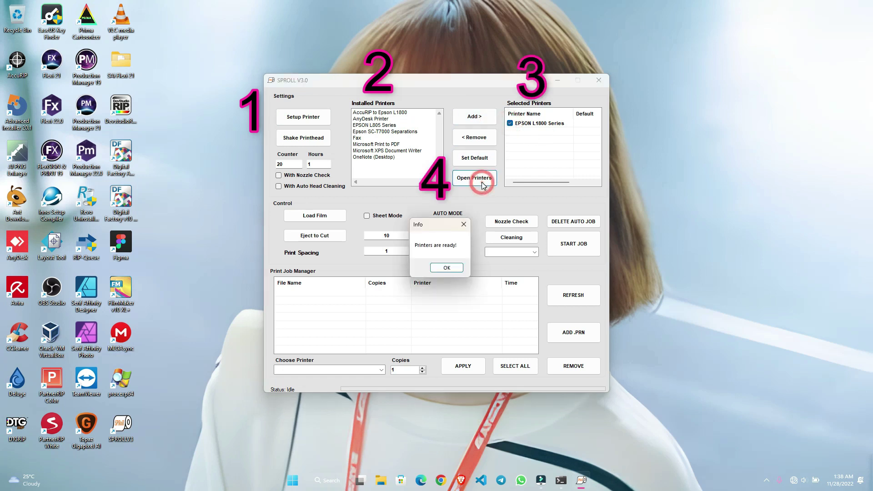
pyautogui.click(446, 270)
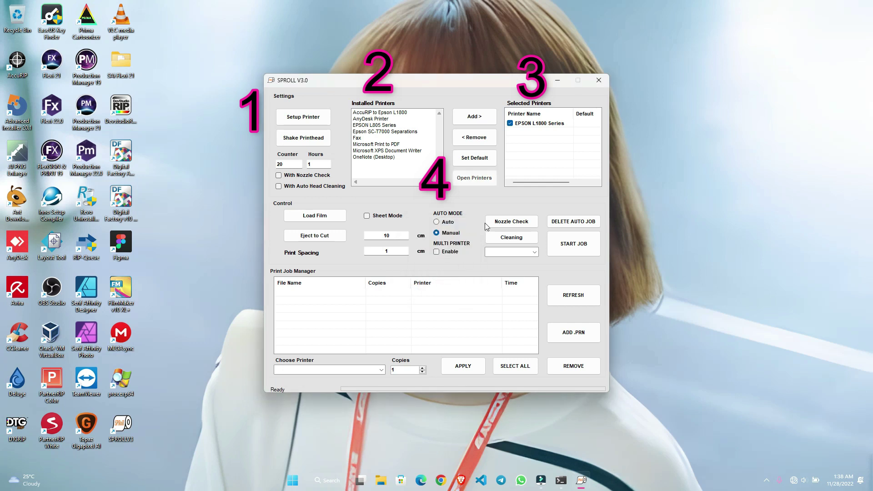
# - Choose L1800 as the printer model for nozzle check and cleaning, and enable multi-printer mode
pyautogui.click(535, 252)
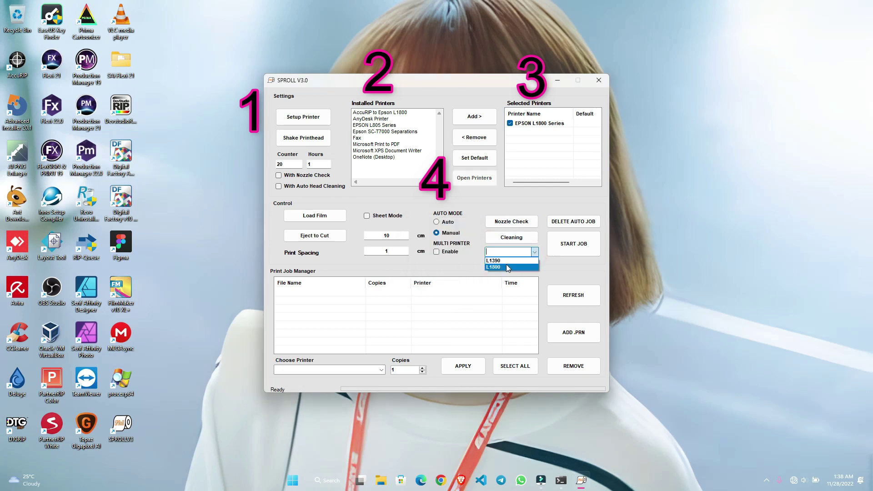
pyautogui.click(506, 269)
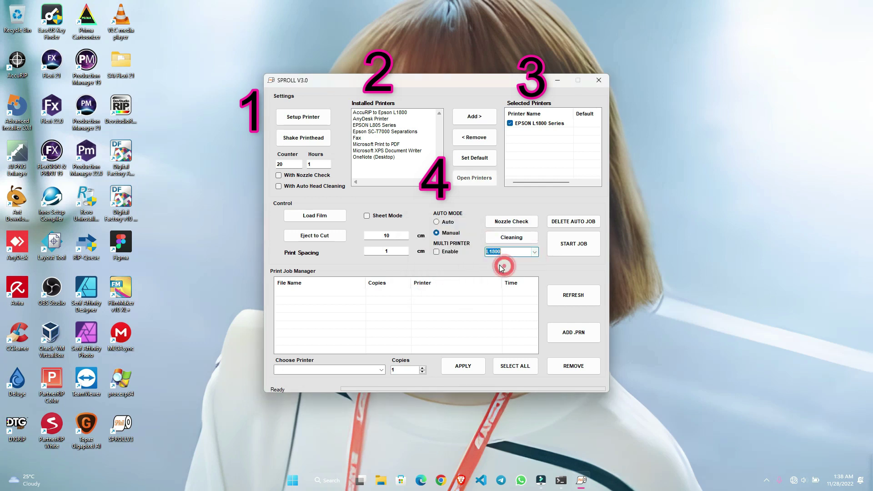
pyautogui.click(437, 252)
pyautogui.click(453, 267)
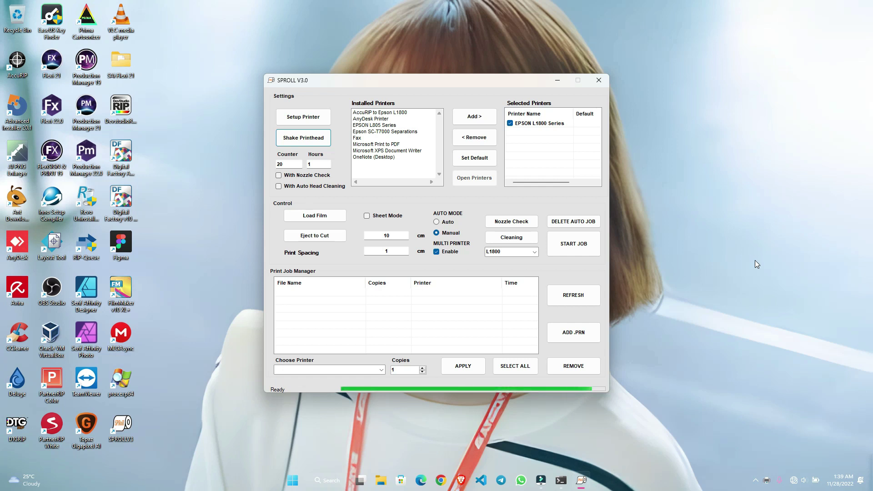
# - Refresh the desktop and load the film into the printer
pyautogui.rightClick(714, 214)
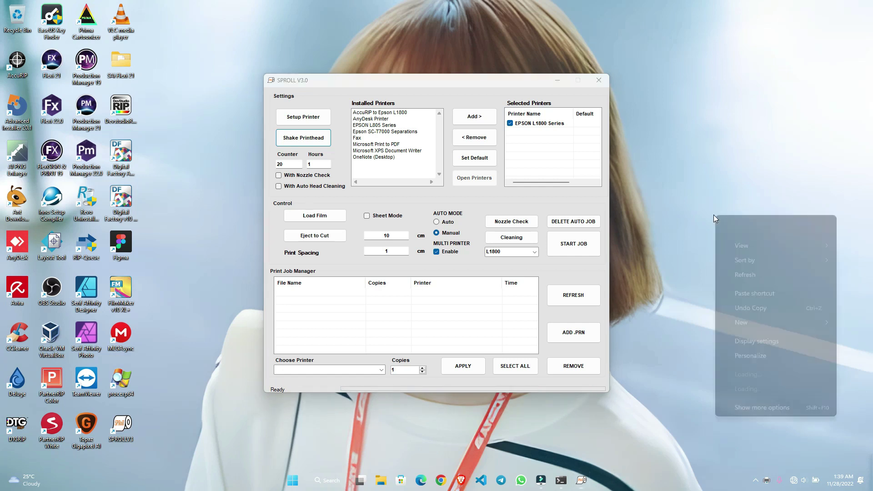
pyautogui.click(743, 275)
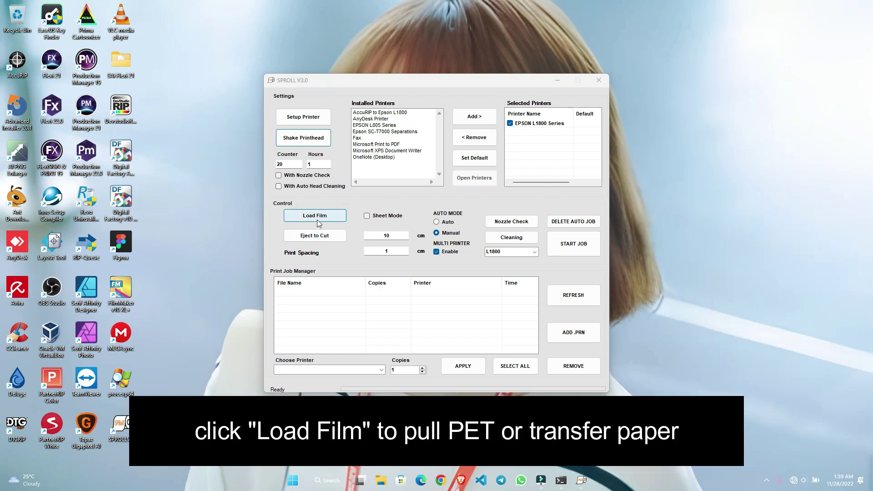
pyautogui.click(324, 217)
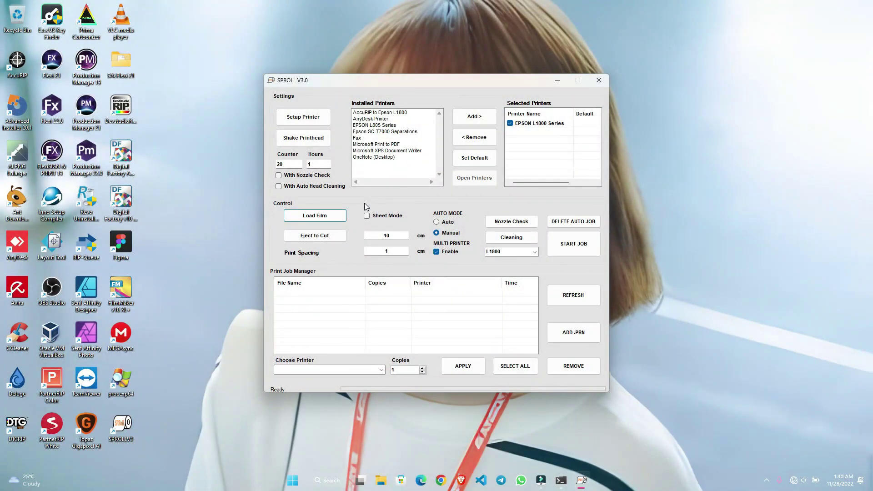
pyautogui.click(643, 204)
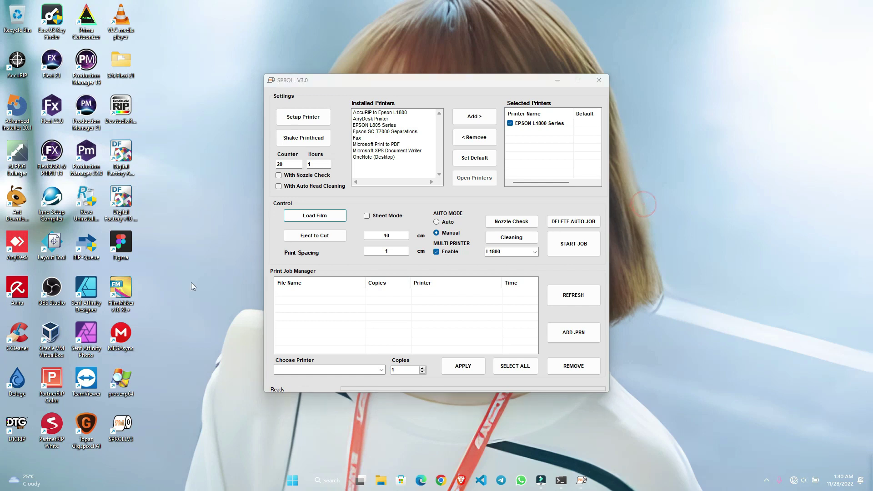
# - Launch DTG RIP and check the mirror option in the layout settings of the cyborg samurai image
pyautogui.doubleClick(18, 425)
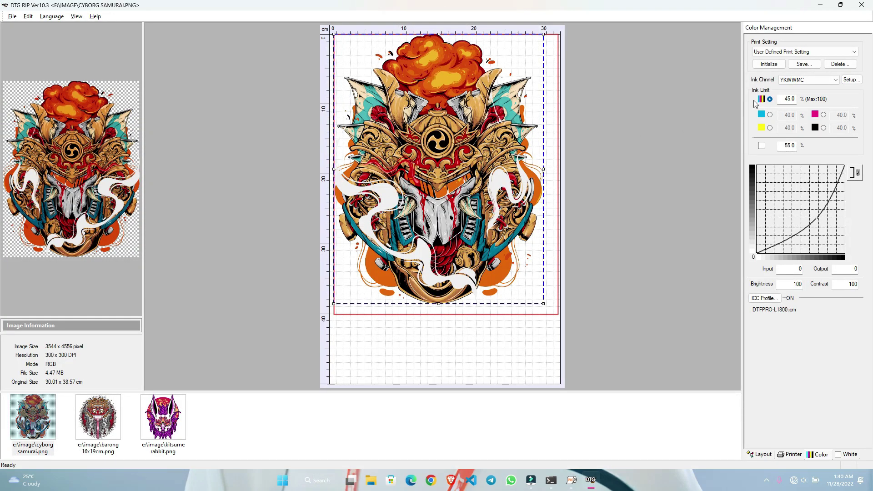
pyautogui.click(759, 454)
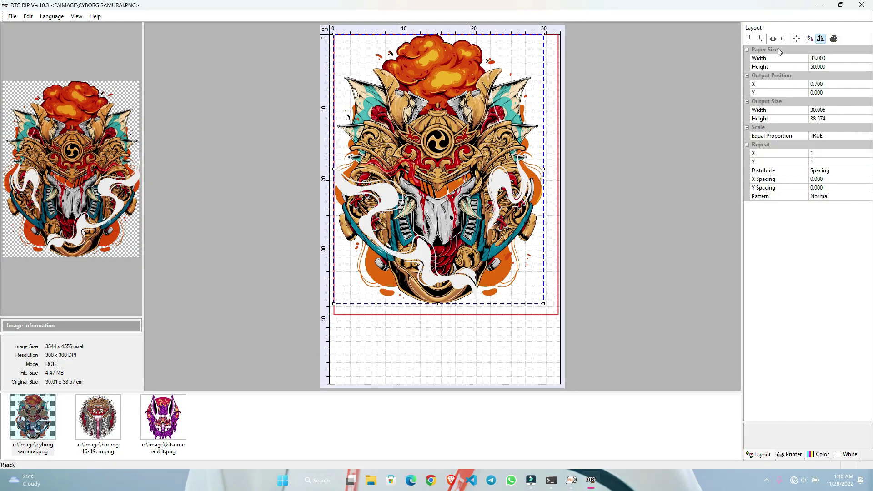
pyautogui.click(821, 39)
pyautogui.click(821, 39)
# - Set the Stylus L1800 output port to C:\SPROLLV3\temp\default.prn, the SPROLLV3 Virtual Printer
pyautogui.click(793, 455)
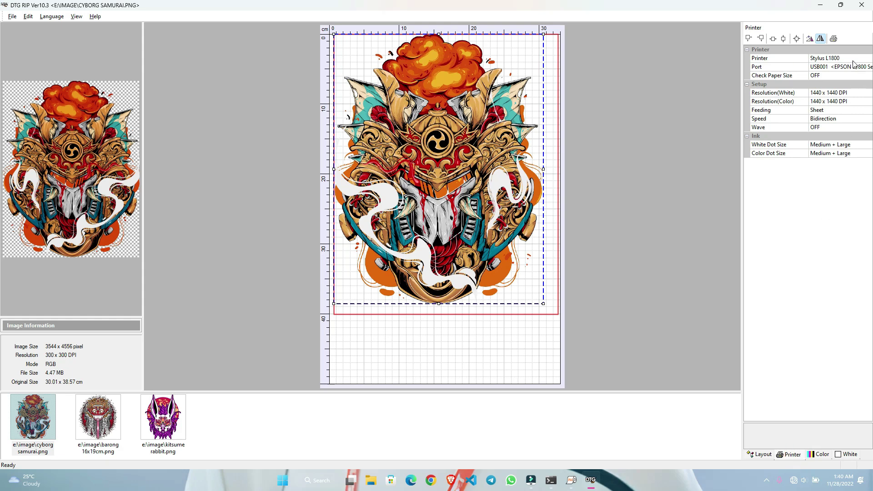
pyautogui.click(833, 59)
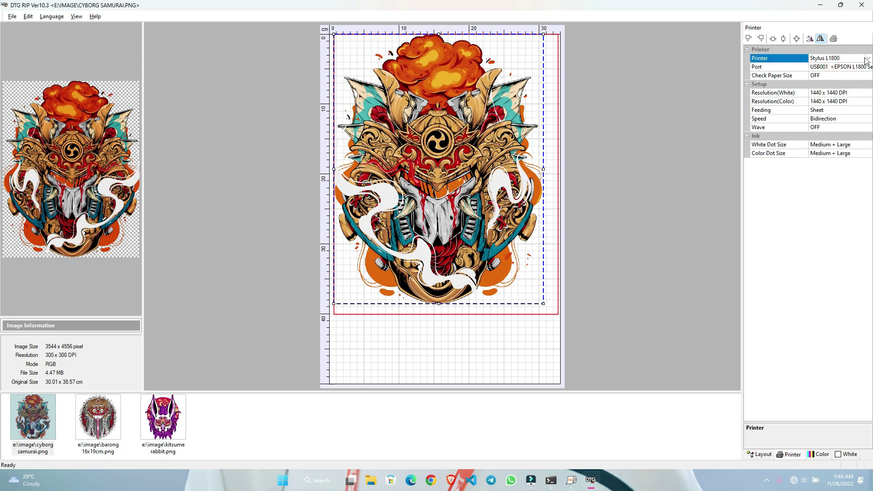
pyautogui.click(869, 58)
pyautogui.click(869, 58)
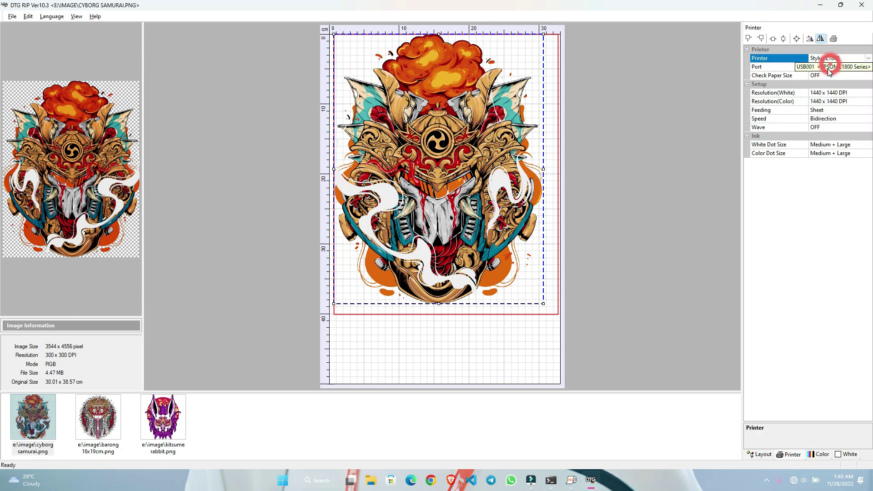
pyautogui.click(849, 68)
pyautogui.click(843, 68)
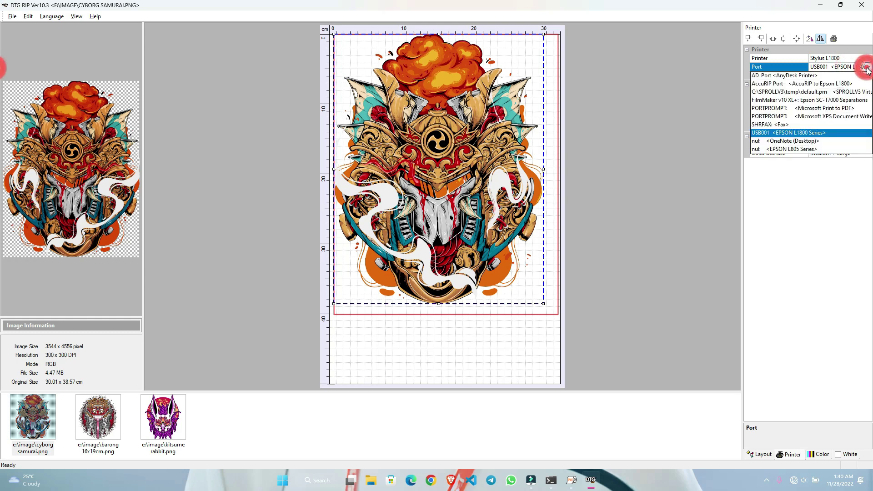
pyautogui.click(791, 92)
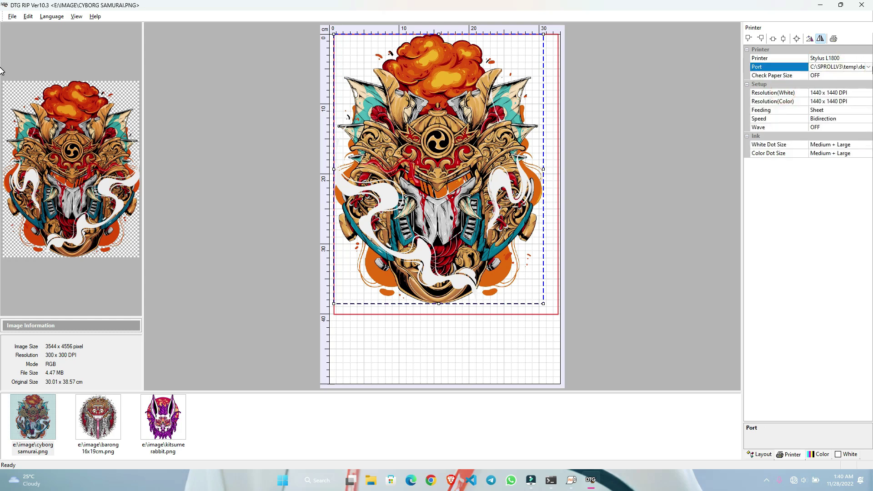
pyautogui.click(869, 67)
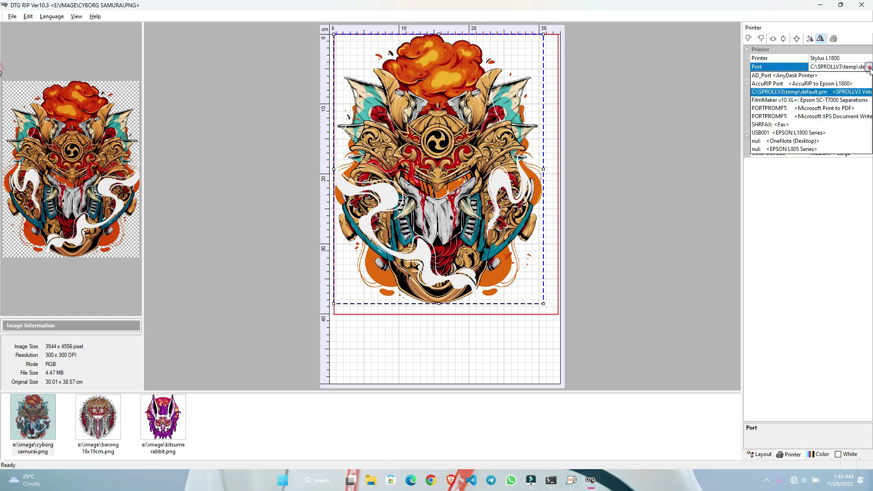
pyautogui.click(783, 93)
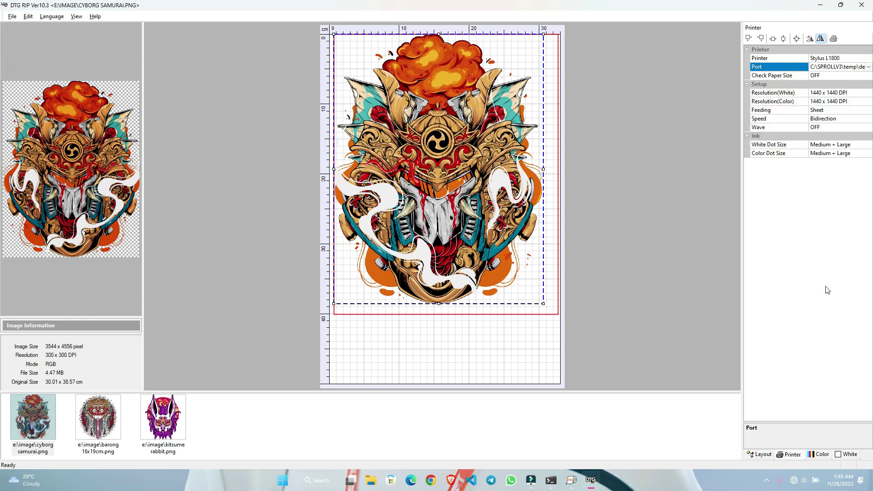
# - Review the color management and white ink settings, viewing the design in White, Color and Preview modes
pyautogui.click(821, 455)
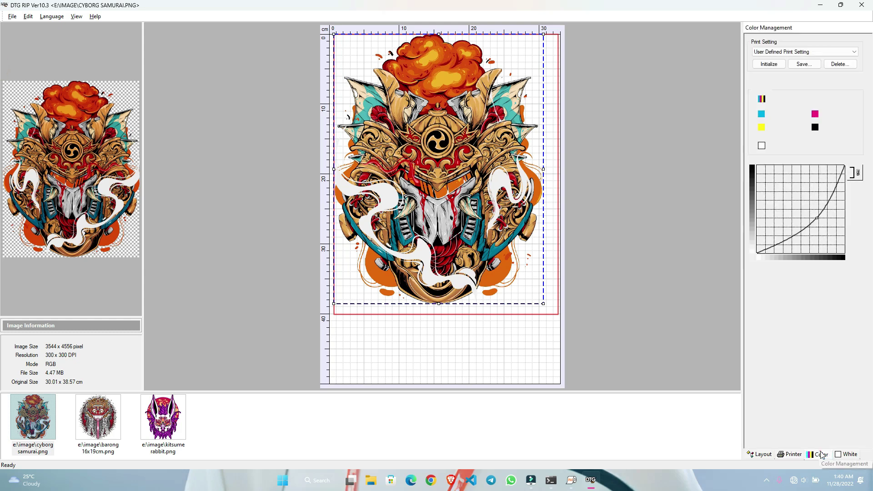
pyautogui.click(847, 454)
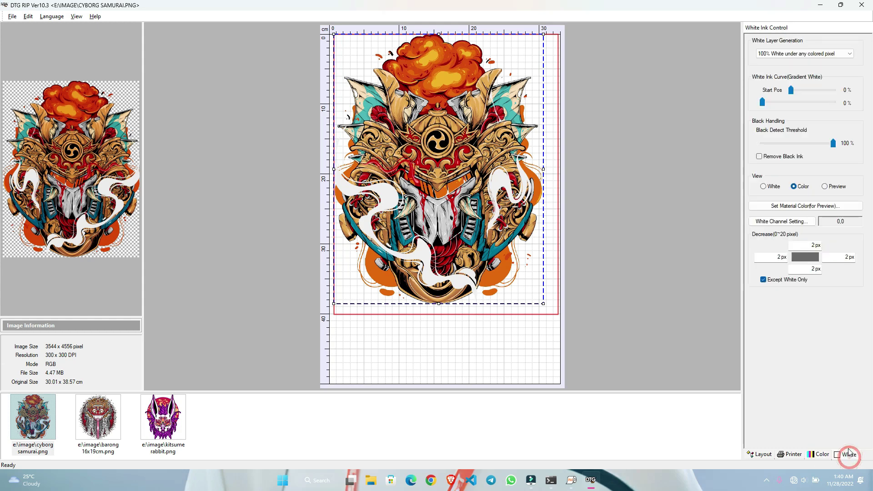
pyautogui.click(768, 187)
pyautogui.click(795, 187)
pyautogui.click(825, 187)
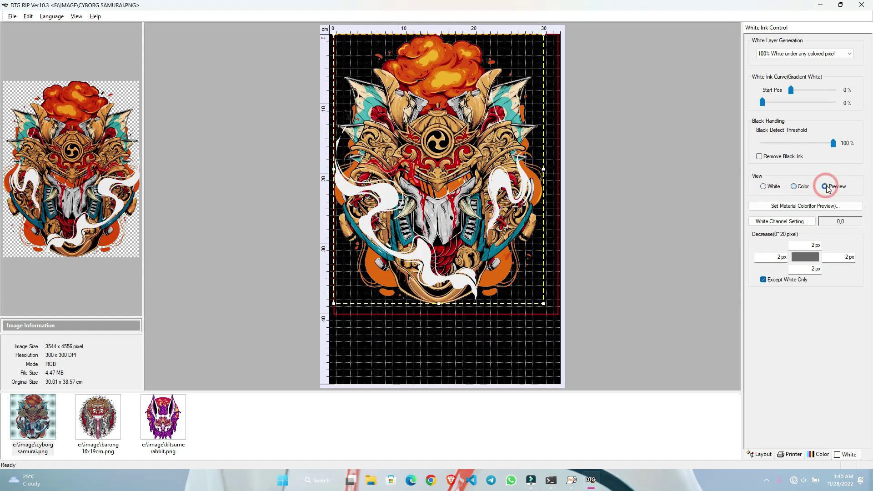
# - Print the cyborg samurai image with the Print Color First and WHITE+COLOR options enabled
pyautogui.click(759, 455)
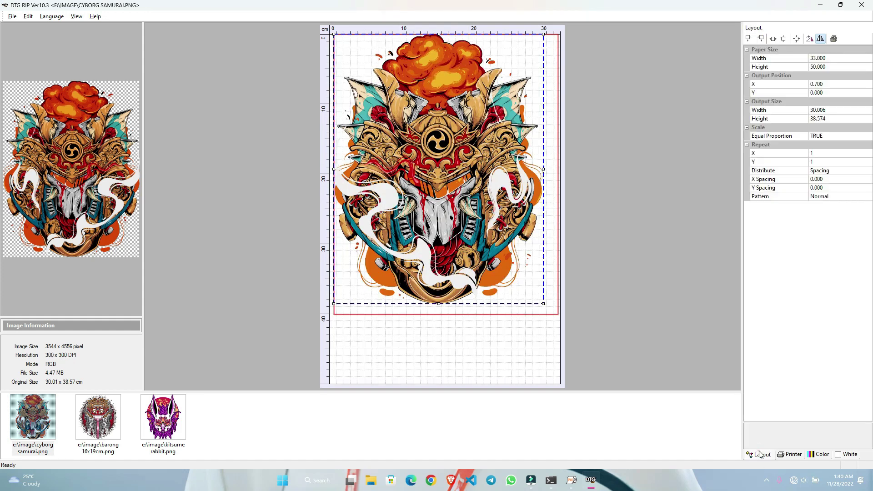
pyautogui.click(834, 40)
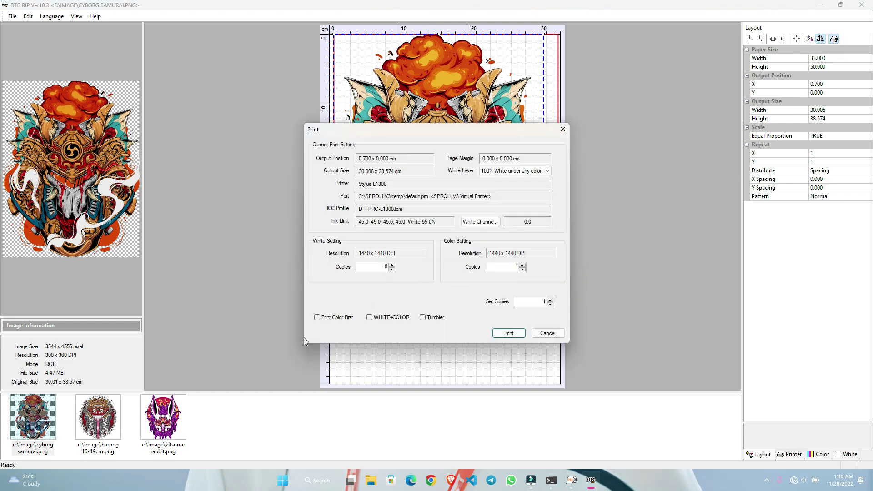
pyautogui.click(324, 317)
pyautogui.click(372, 317)
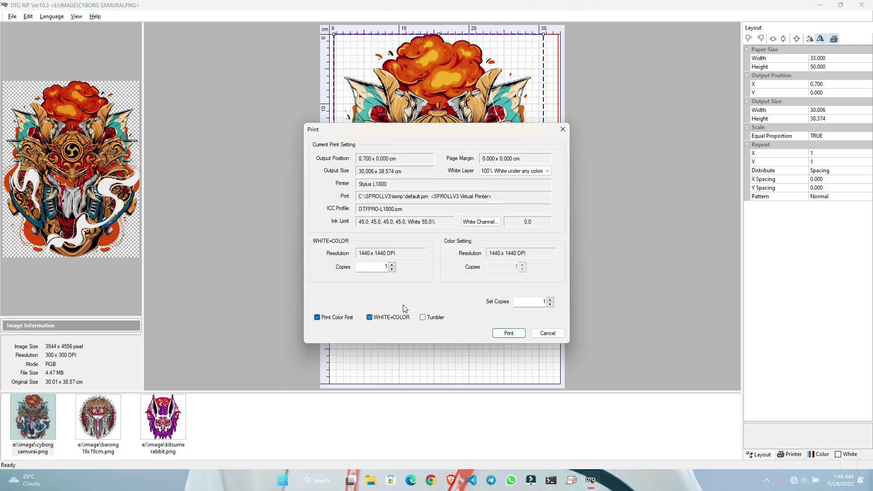
pyautogui.click(510, 332)
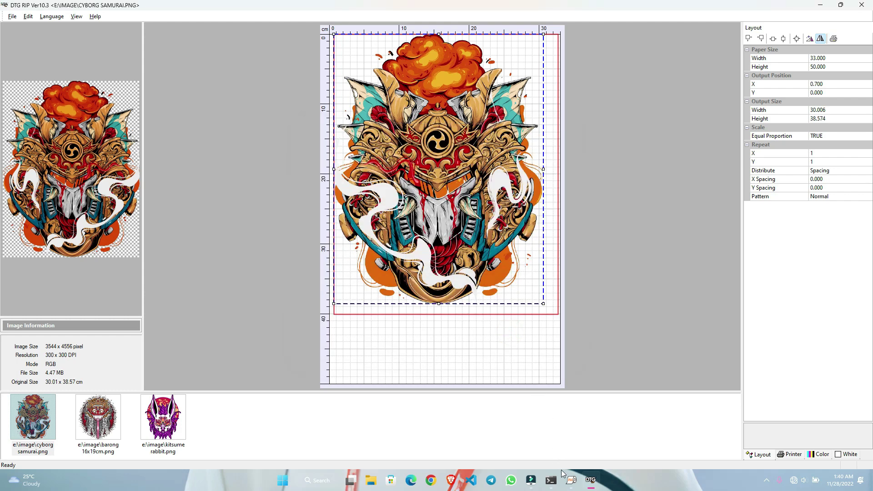
# - Switch to SPROLL V3.0, move its window aside, and refresh the print job list to inspect the default job's details
pyautogui.click(572, 485)
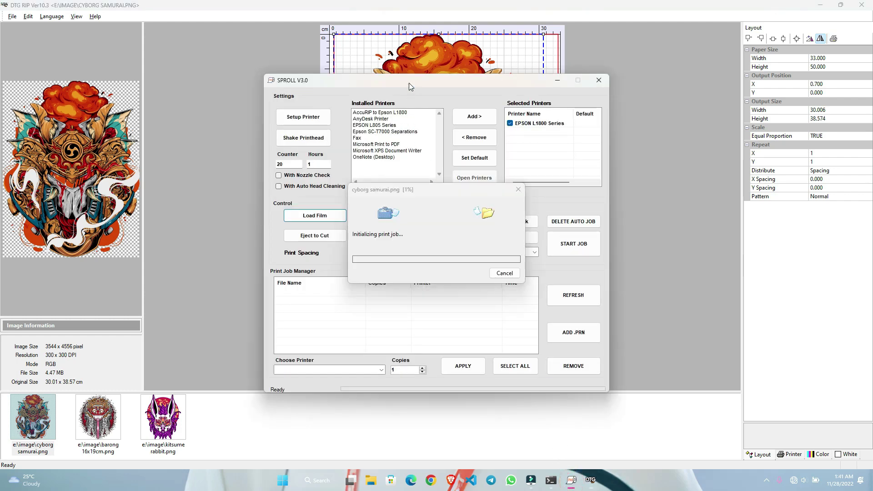
pyautogui.moveTo(409, 83); pyautogui.dragTo(620, 91)
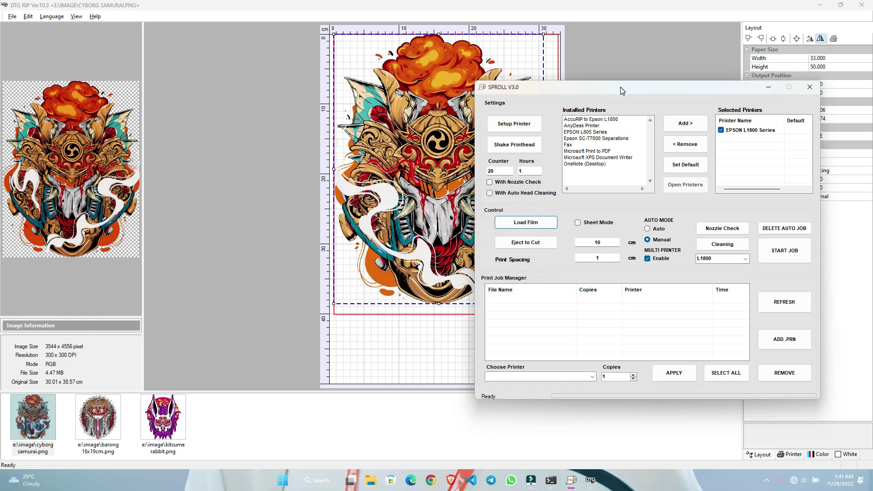
pyautogui.click(789, 307)
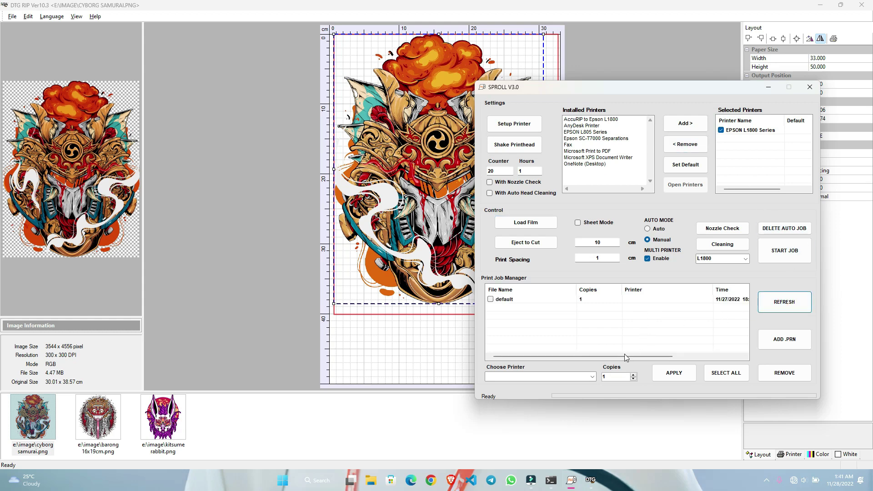
pyautogui.moveTo(626, 357); pyautogui.dragTo(701, 360)
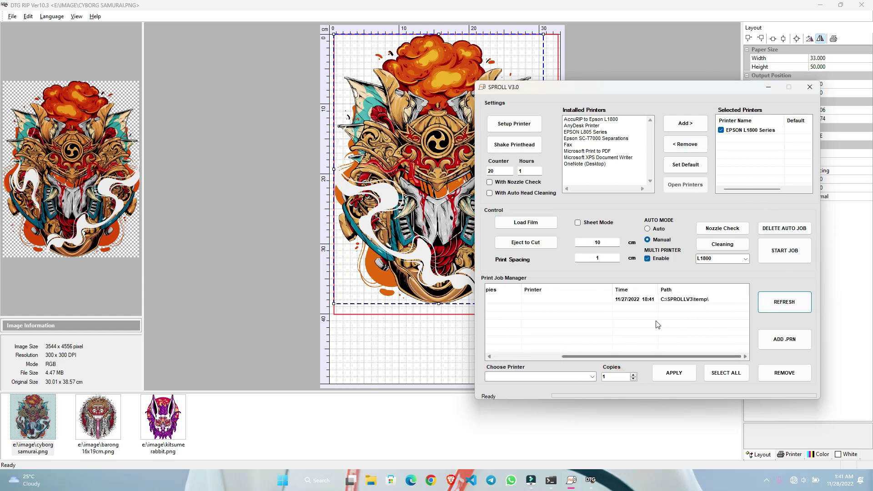
pyautogui.click(637, 301)
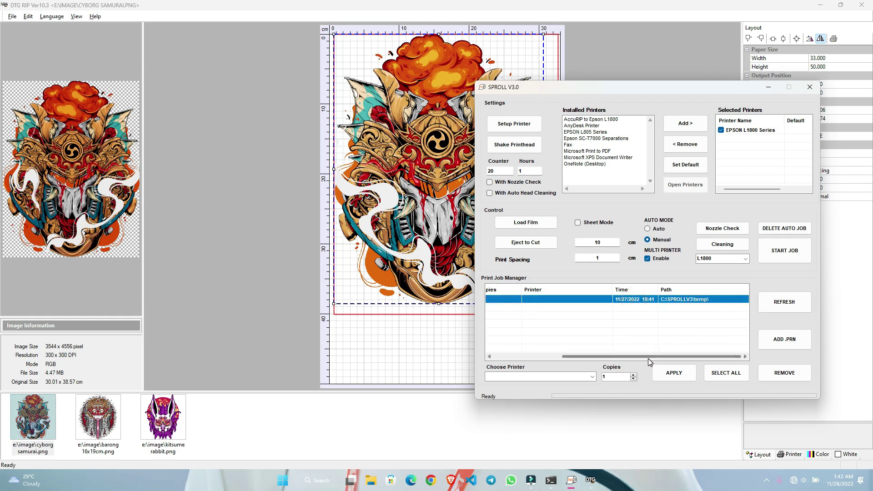
pyautogui.moveTo(648, 356); pyautogui.dragTo(575, 359)
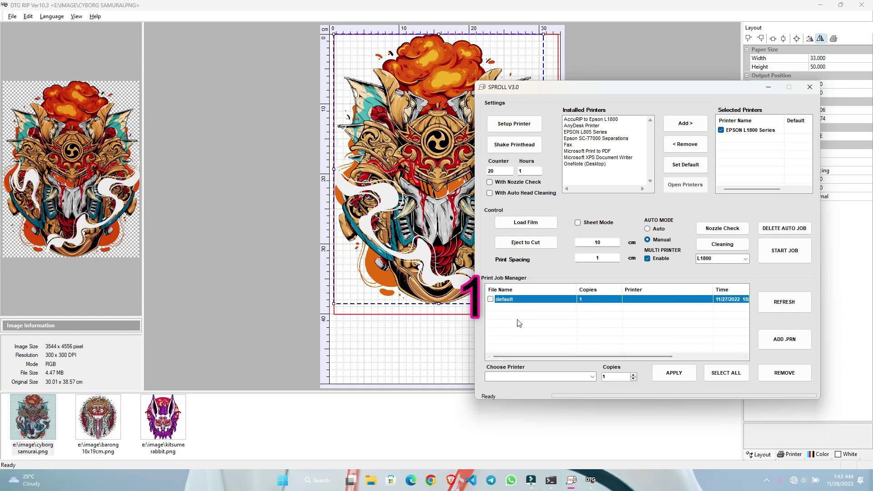
# - Check the default print job and assign EPSON L1800 Series to it
pyautogui.click(490, 300)
pyautogui.click(593, 378)
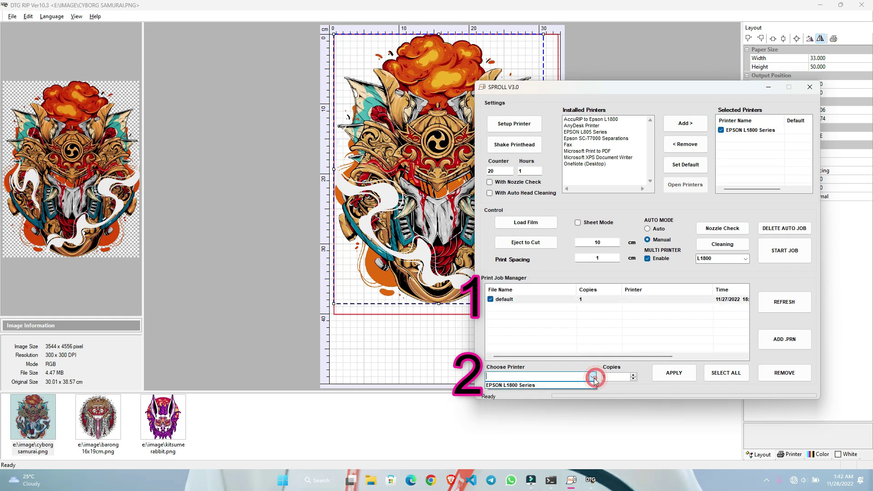
pyautogui.click(532, 386)
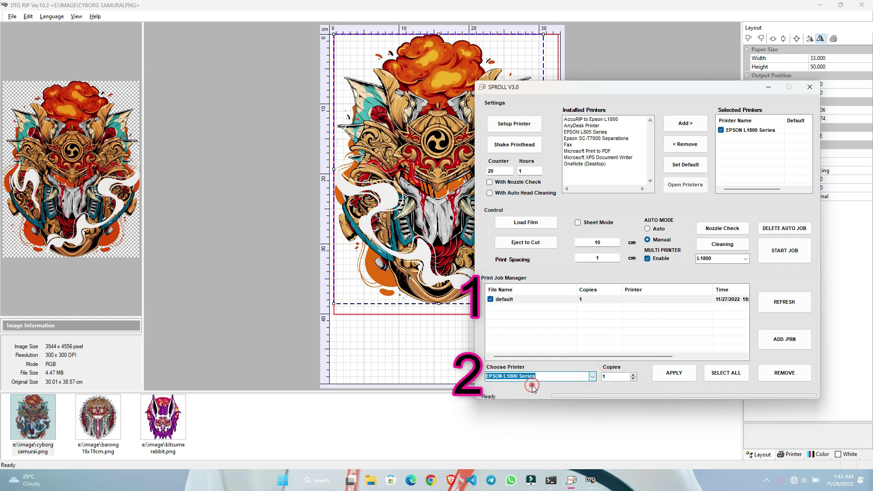
pyautogui.click(662, 372)
pyautogui.click(634, 302)
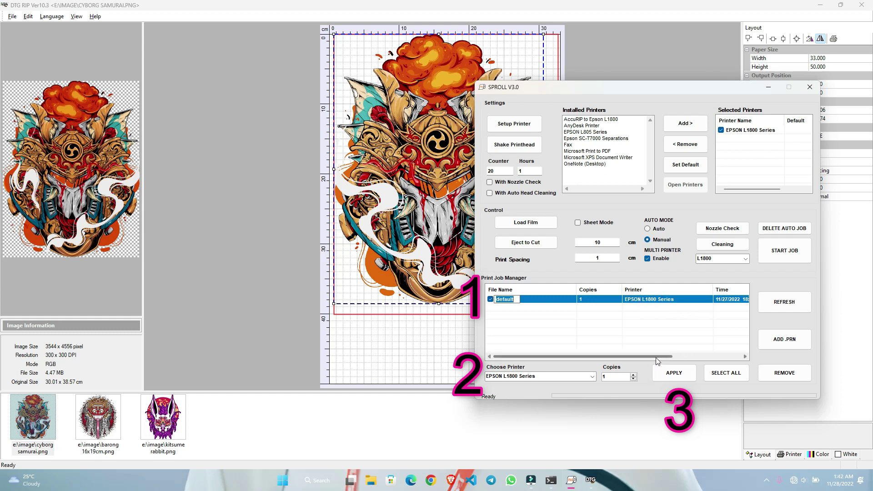
pyautogui.moveTo(658, 359); pyautogui.dragTo(639, 354)
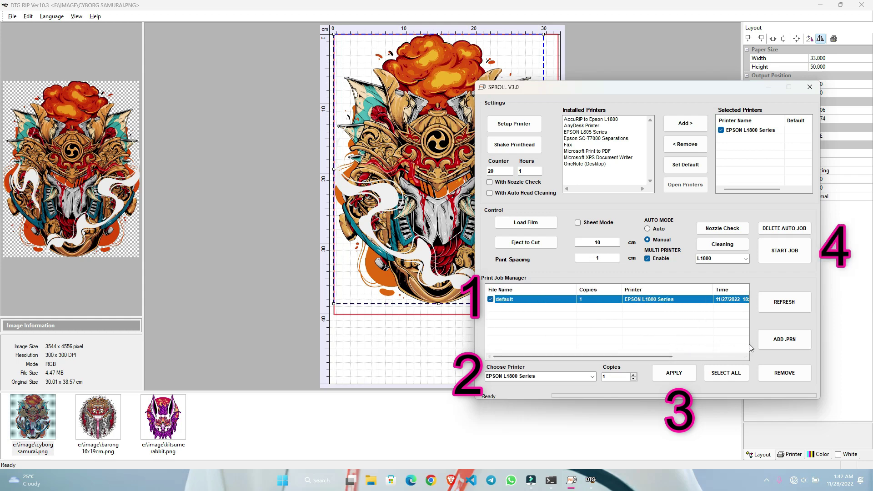
# - Start the default print job and force the unresponsive SPROLL V3.0 program to close
pyautogui.click(785, 255)
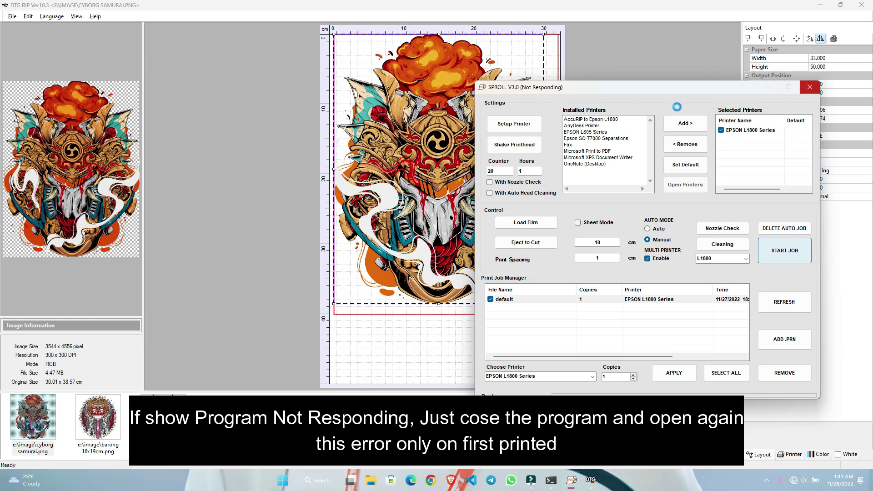
pyautogui.click(811, 89)
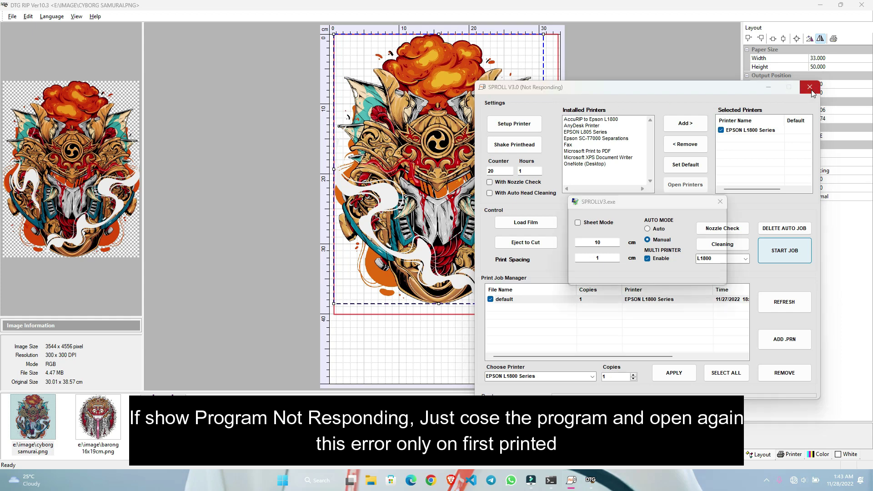
pyautogui.click(631, 262)
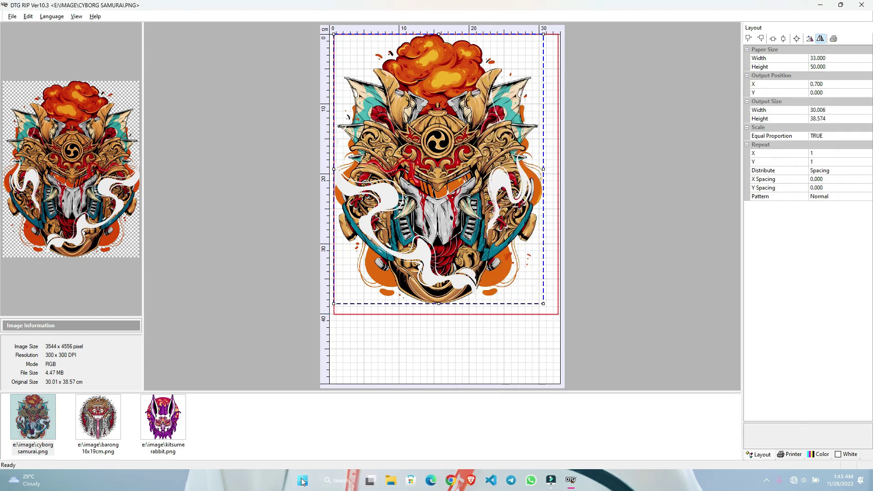
# - Relaunch SPROLLV3 from the list of installed apps and dismiss the startup error about the original USB
pyautogui.click(302, 482)
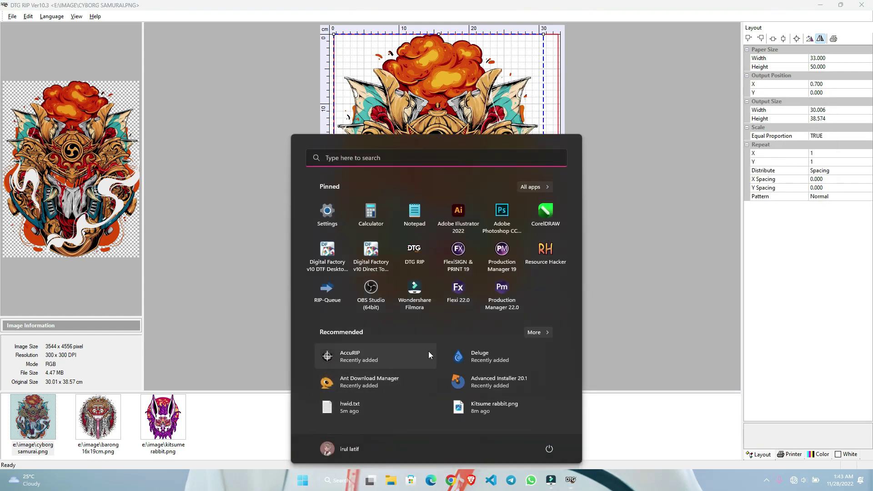
pyautogui.click(534, 187)
pyautogui.scroll(-10, 417, 359)
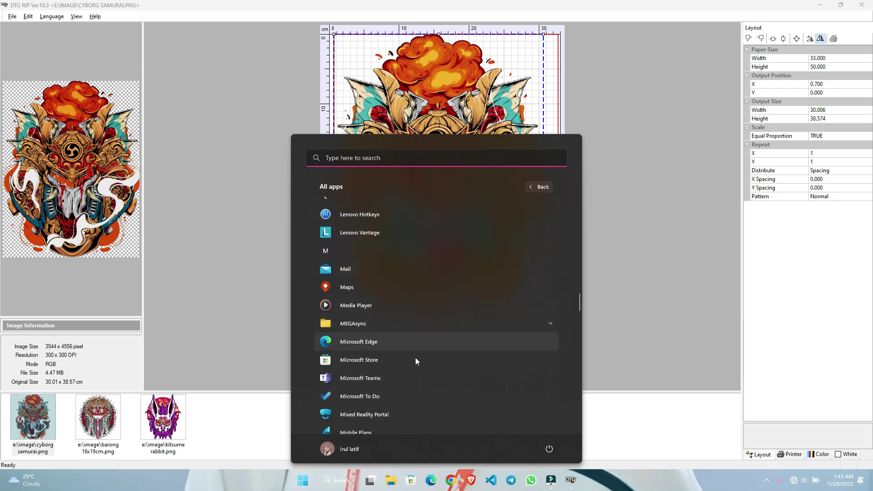
pyautogui.scroll(-10, 416, 357)
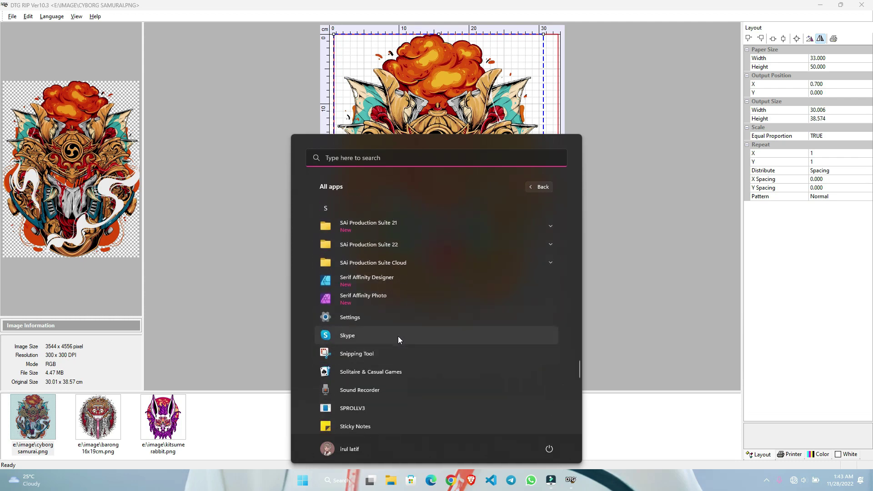
pyautogui.scroll(-2, 396, 342)
pyautogui.click(384, 370)
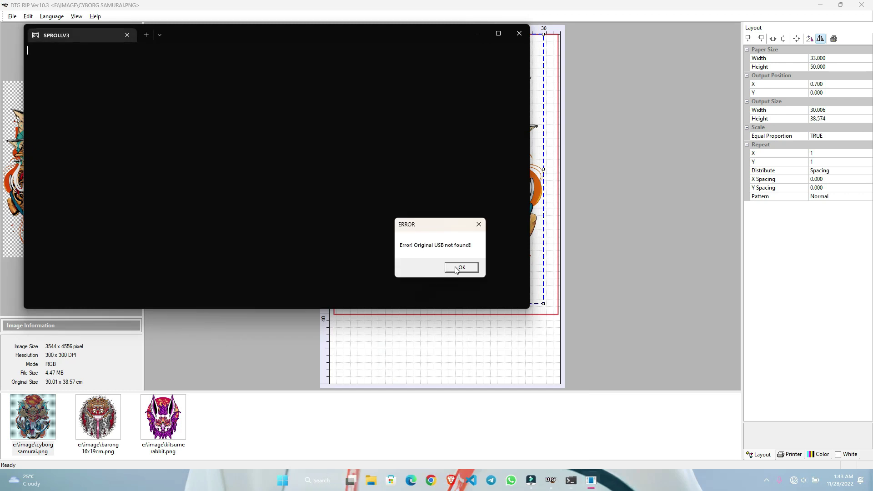
pyautogui.click(460, 267)
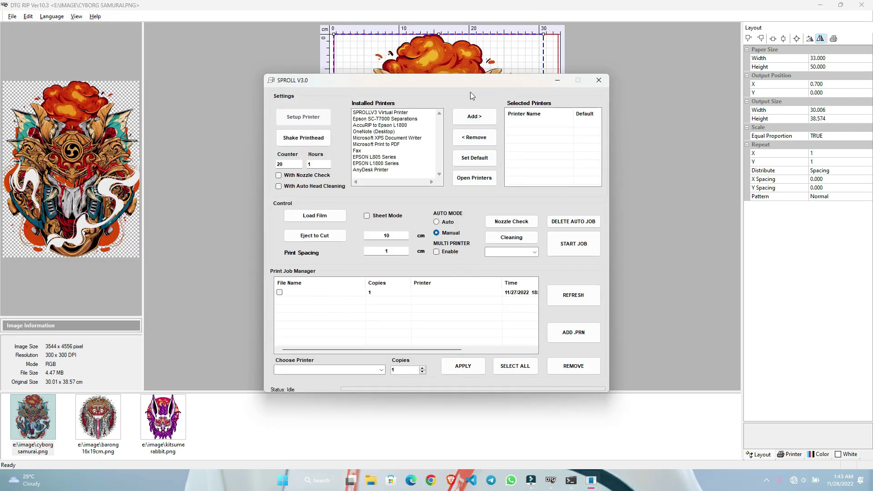
# - Add EPSON L1800 Series to the selected printers, make it ready, and enable multi-printer mode
pyautogui.moveTo(472, 84); pyautogui.dragTo(526, 92)
pyautogui.click(448, 171)
pyautogui.click(517, 128)
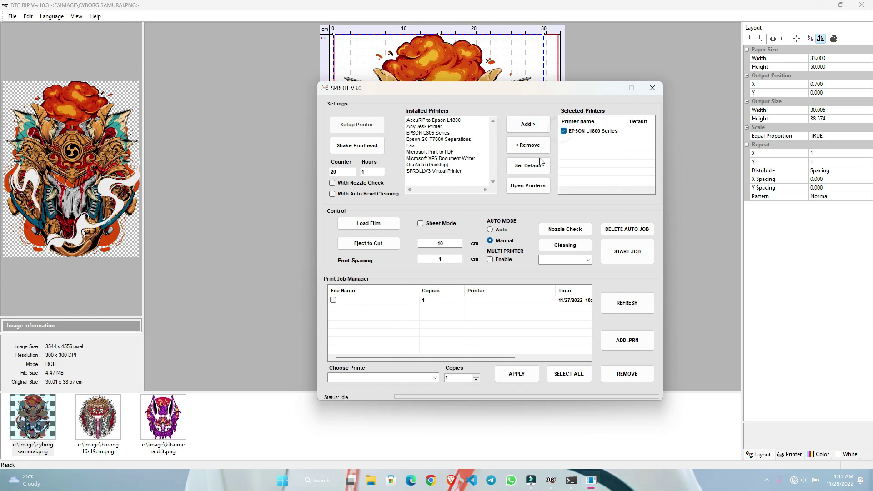
pyautogui.click(490, 260)
pyautogui.click(400, 268)
# - Assign EPSON L1800 Series to the listed print job and start printing it
pyautogui.click(334, 300)
pyautogui.click(383, 377)
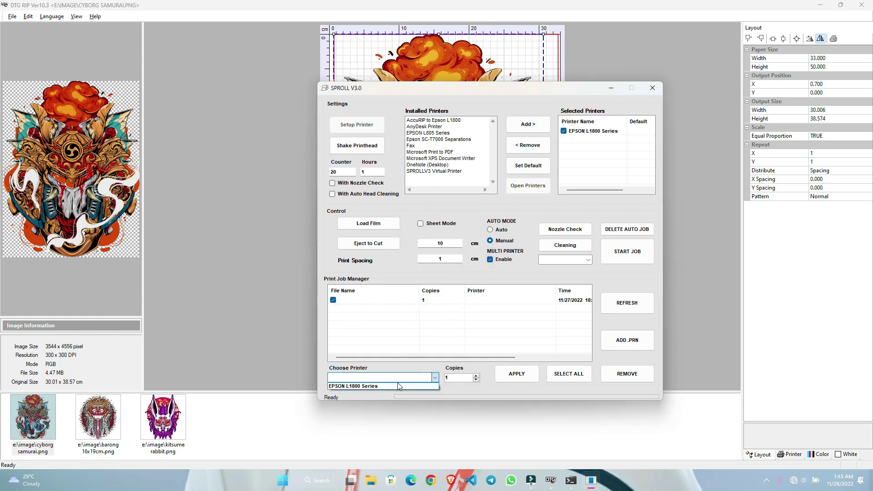
pyautogui.click(354, 384)
pyautogui.click(517, 374)
pyautogui.click(627, 253)
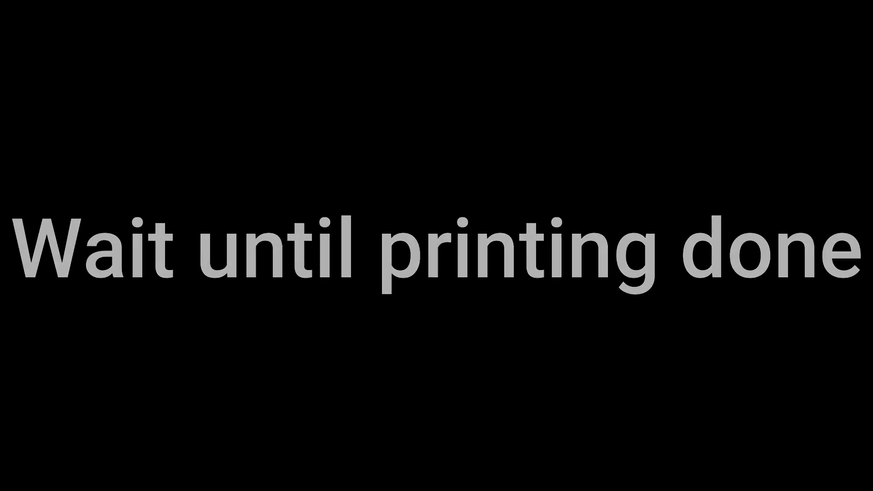
# - Search Windows for SPROLLV3, launch it again, and dismiss the startup error
pyautogui.click(342, 486)
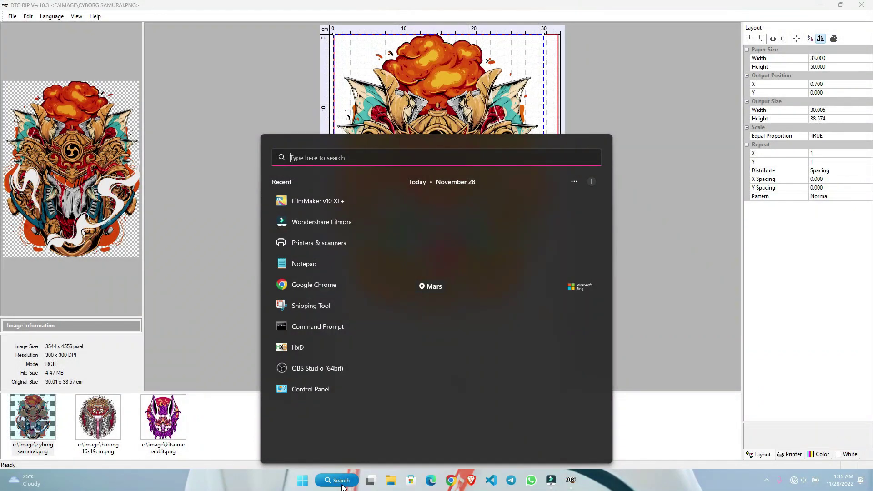
pyautogui.write('sproLLV3')
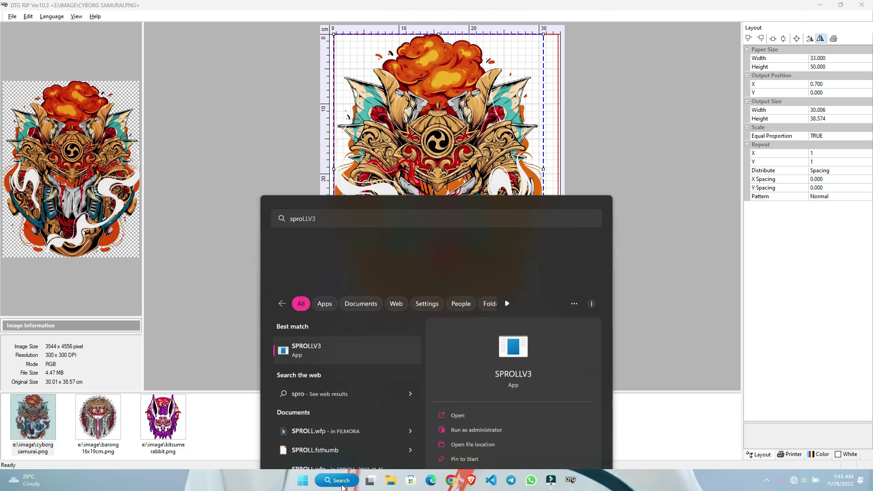
pyautogui.press('Return')
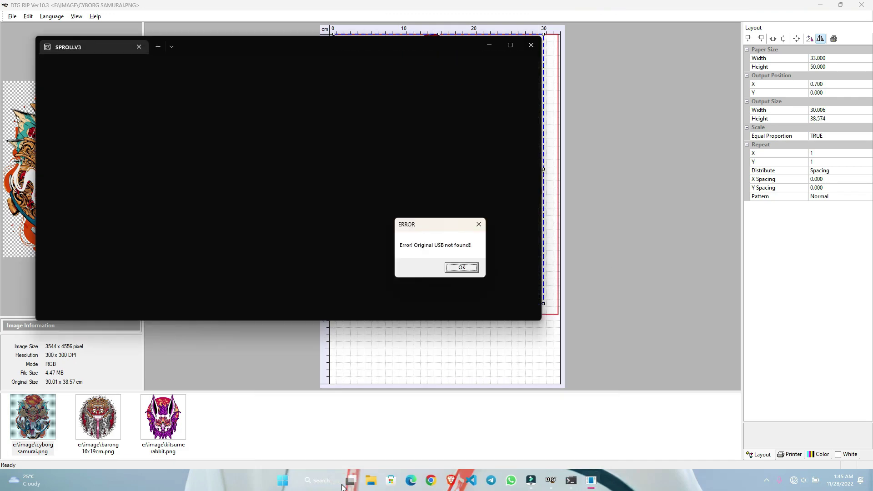
pyautogui.click(475, 266)
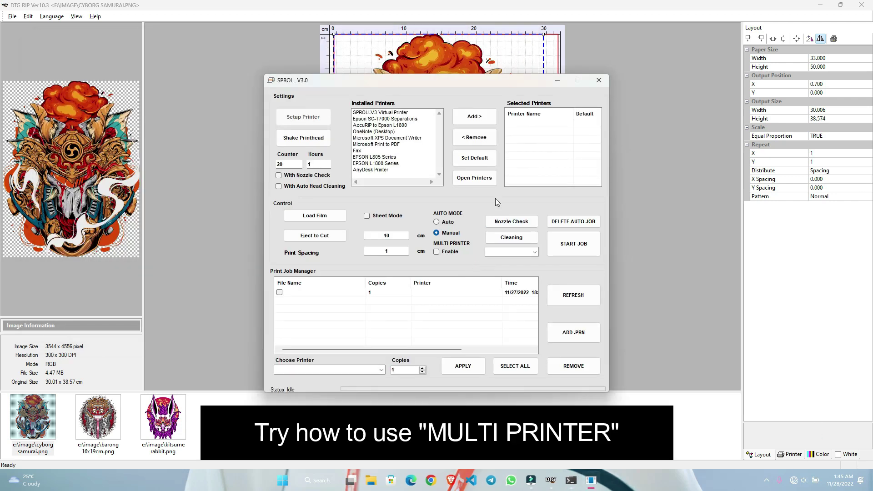
# - Add EPSON L1800 Series and EPSON L805 Series to the selected printers and check both of them
pyautogui.click(388, 164)
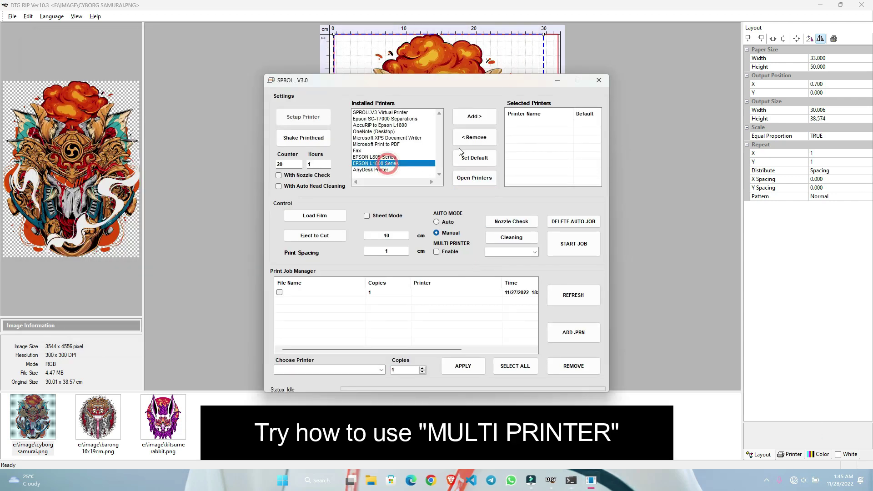
pyautogui.click(474, 116)
pyautogui.click(385, 127)
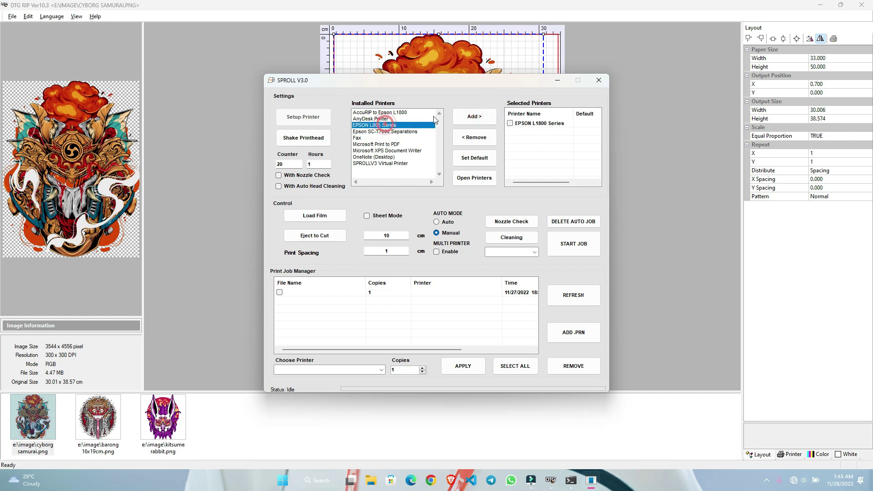
pyautogui.click(474, 117)
pyautogui.click(510, 123)
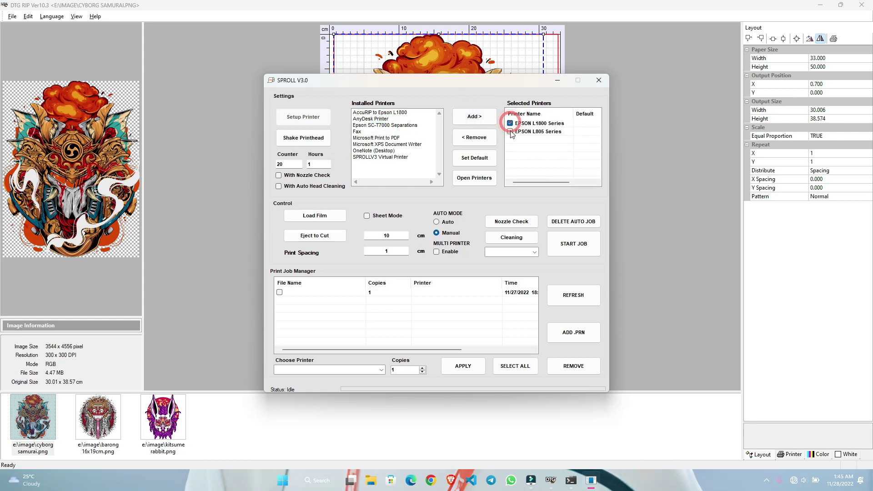
pyautogui.click(510, 131)
# - Open both selected printers for use and enable multi-printer mode
pyautogui.click(482, 179)
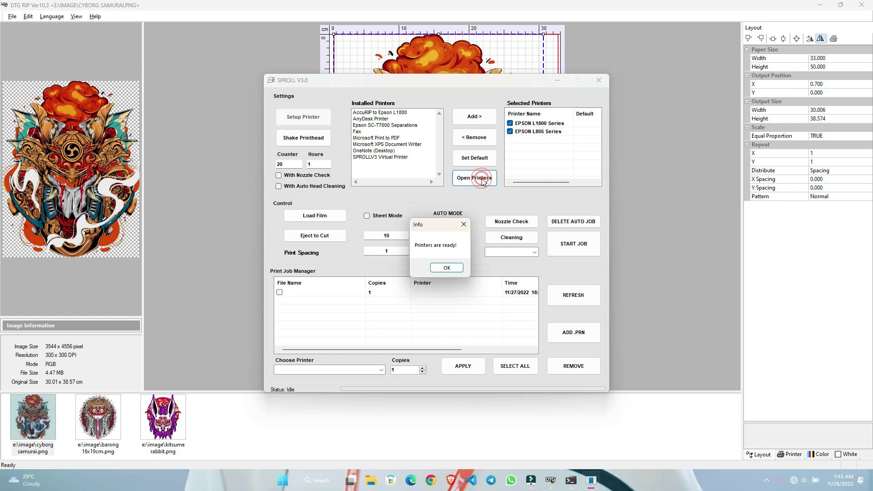
pyautogui.click(445, 268)
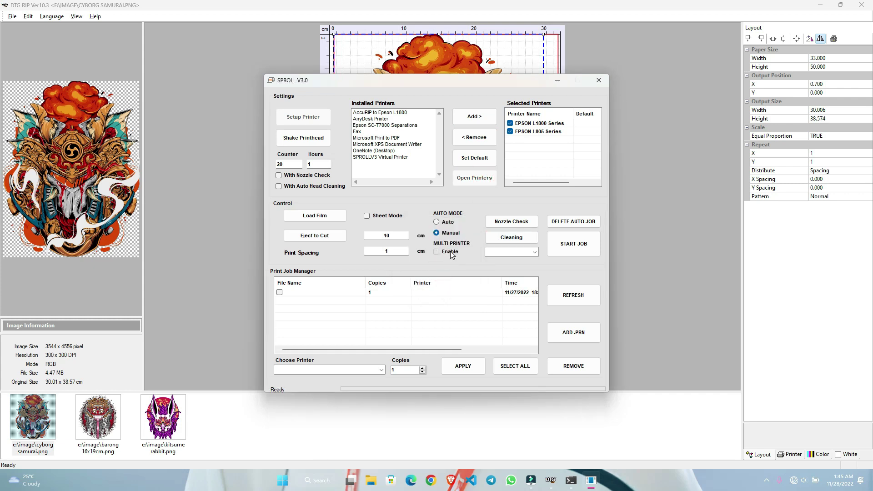
pyautogui.click(450, 252)
pyautogui.click(450, 268)
pyautogui.click(509, 295)
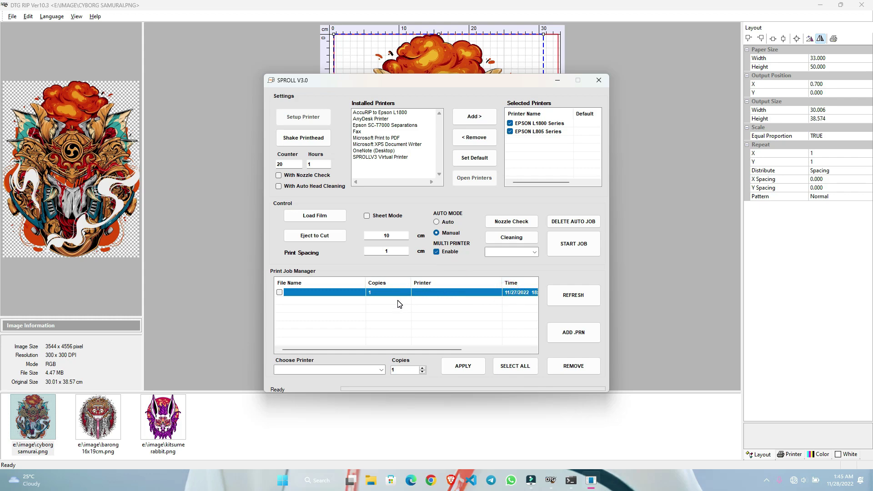
# - Switch to DTG RIP and set the printer model to Stylus L800,L805
pyautogui.click(656, 181)
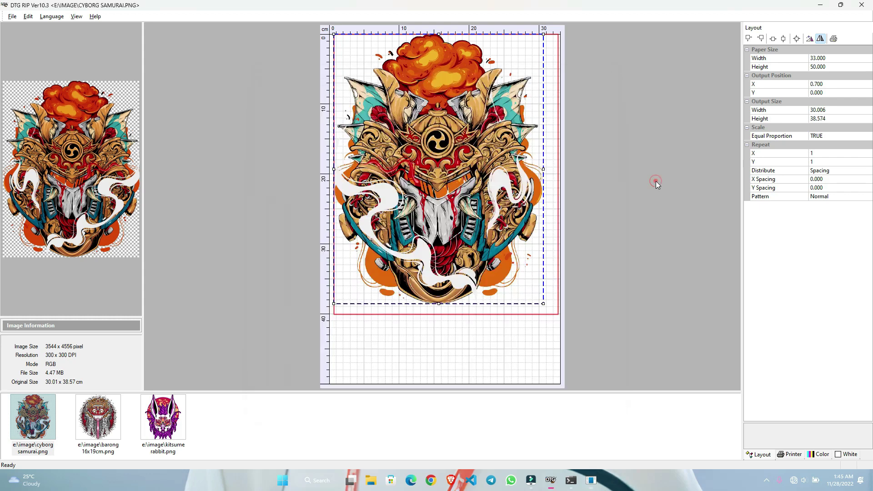
pyautogui.click(790, 454)
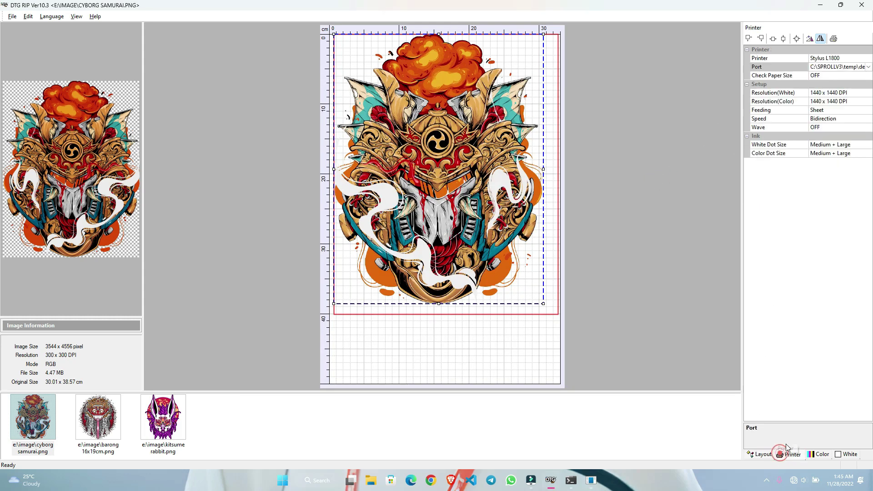
pyautogui.click(842, 67)
pyautogui.click(842, 60)
pyautogui.click(868, 58)
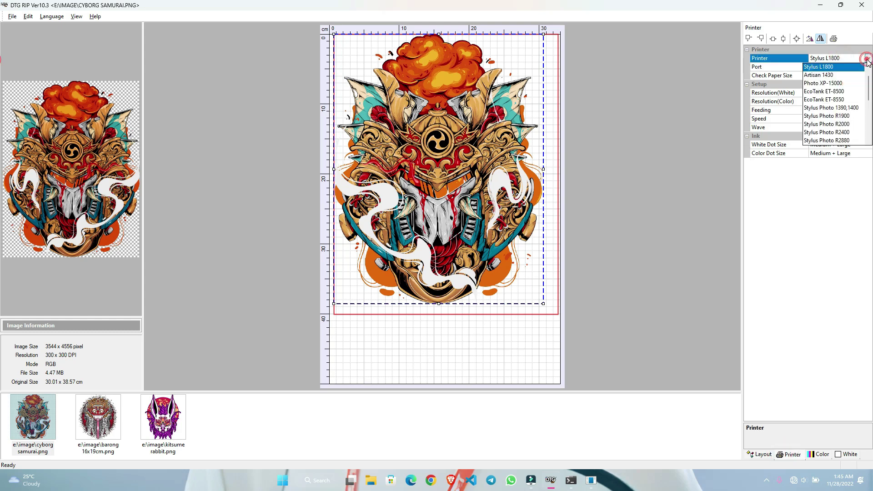
pyautogui.moveTo(870, 82); pyautogui.dragTo(869, 74)
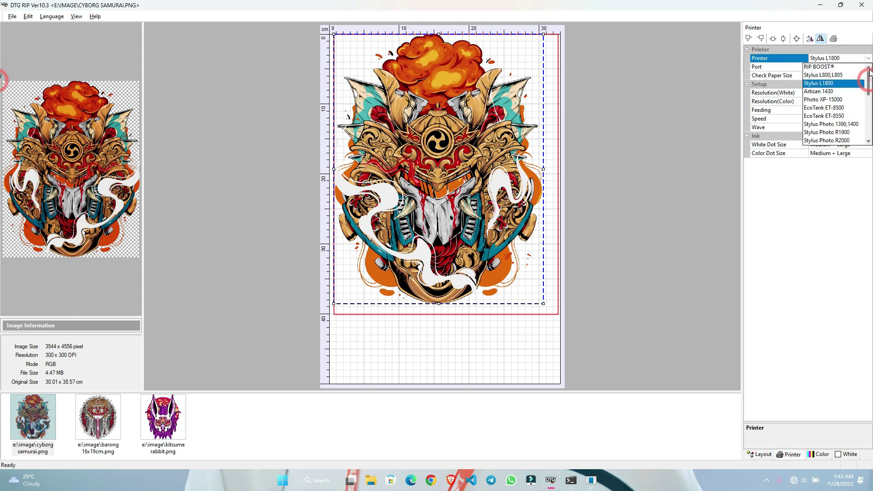
pyautogui.click(835, 78)
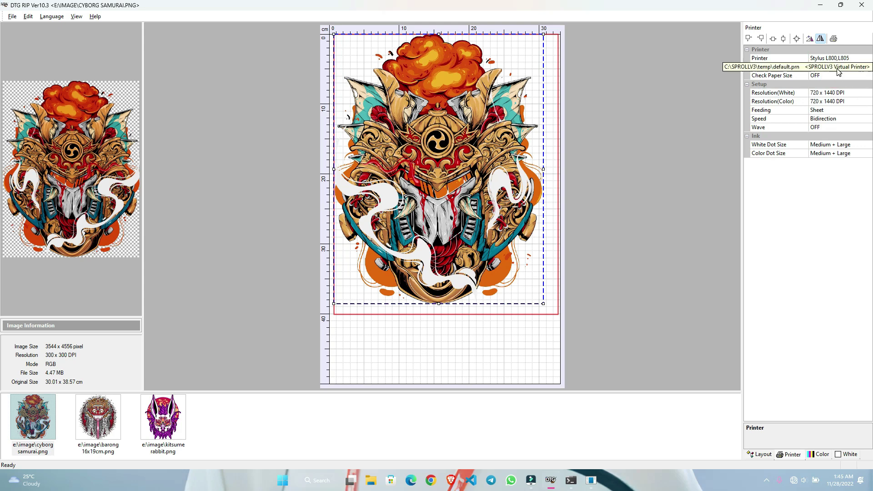
# - Review the color management and layout settings and check the chosen printer model
pyautogui.click(820, 455)
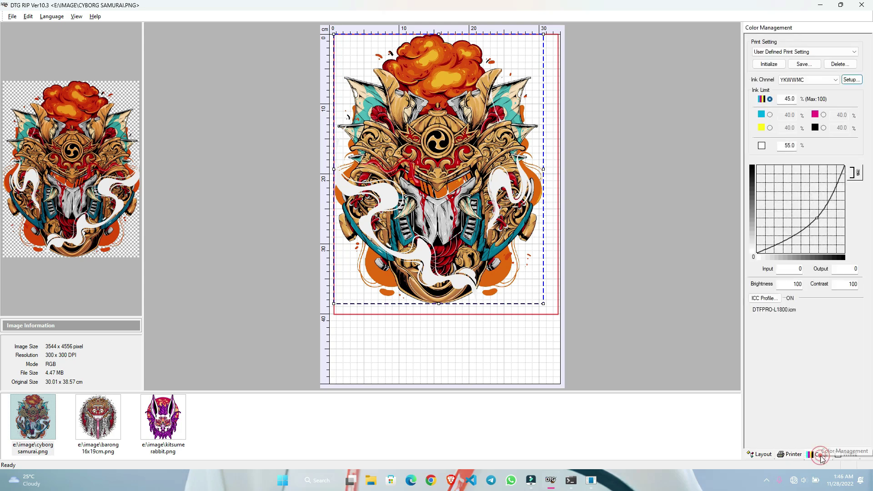
pyautogui.click(790, 455)
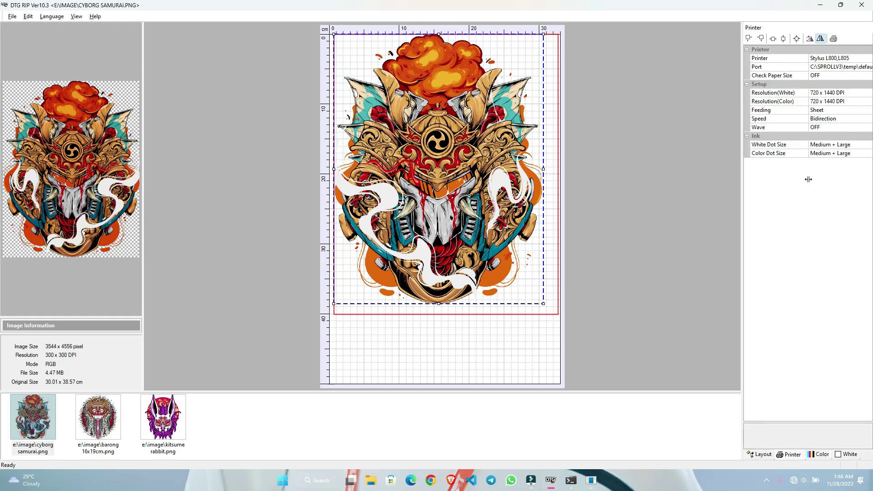
pyautogui.click(761, 454)
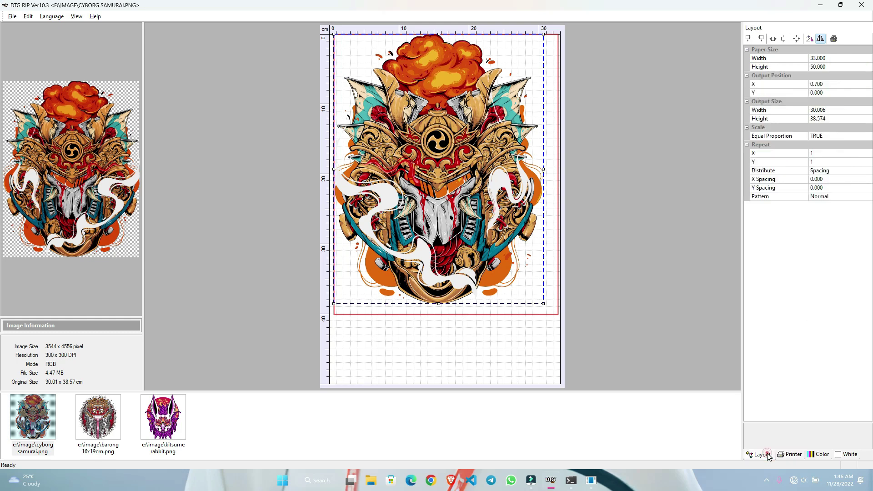
pyautogui.click(796, 454)
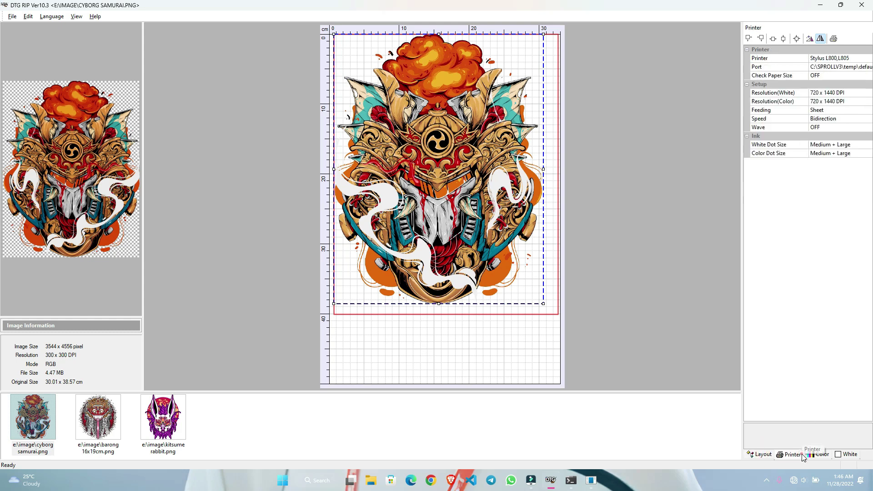
pyautogui.click(843, 59)
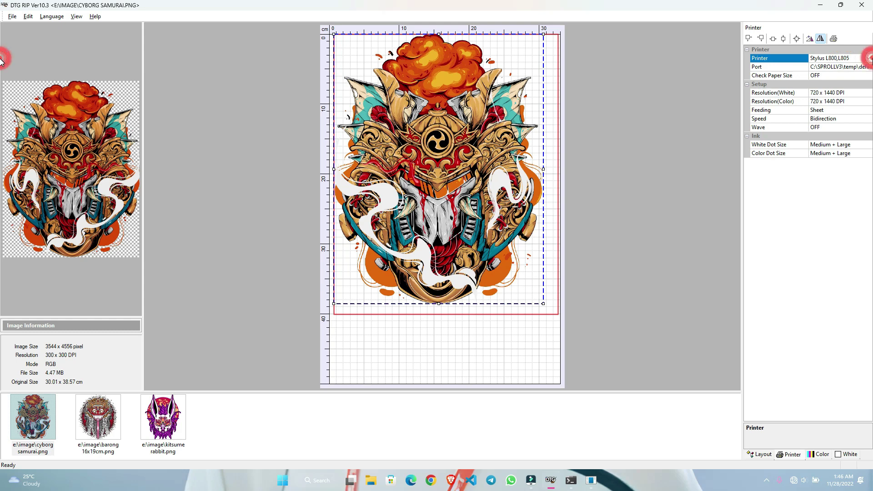
pyautogui.click(867, 58)
pyautogui.click(847, 67)
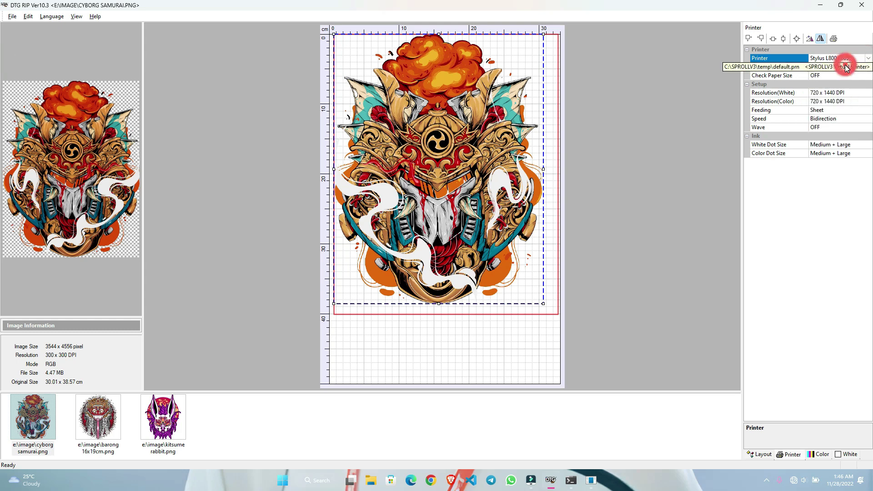
# - Check that the port is SPROLLV3 Virtual Printer and print the cyborg samurai design, continuing despite the size warning
pyautogui.click(842, 67)
pyautogui.click(867, 68)
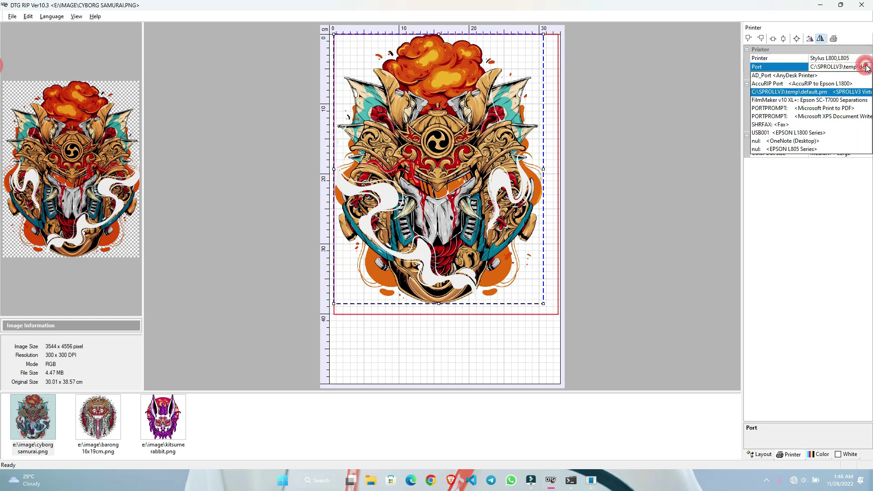
pyautogui.click(842, 93)
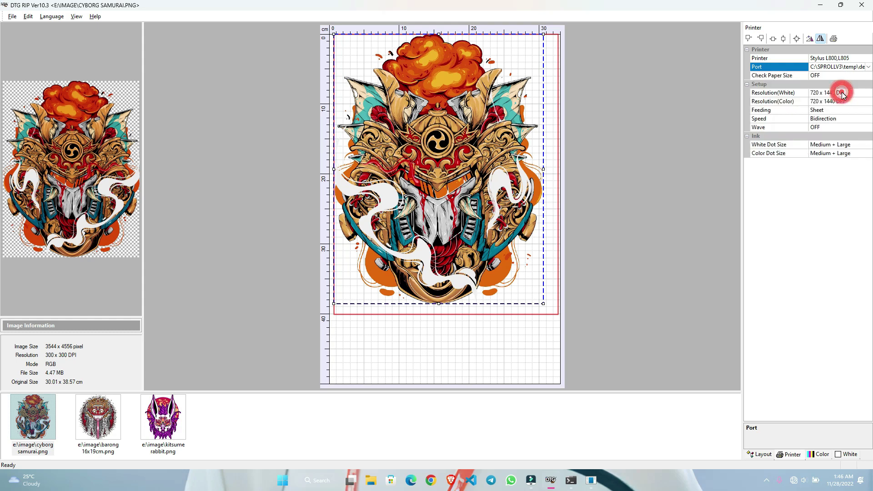
pyautogui.click(835, 40)
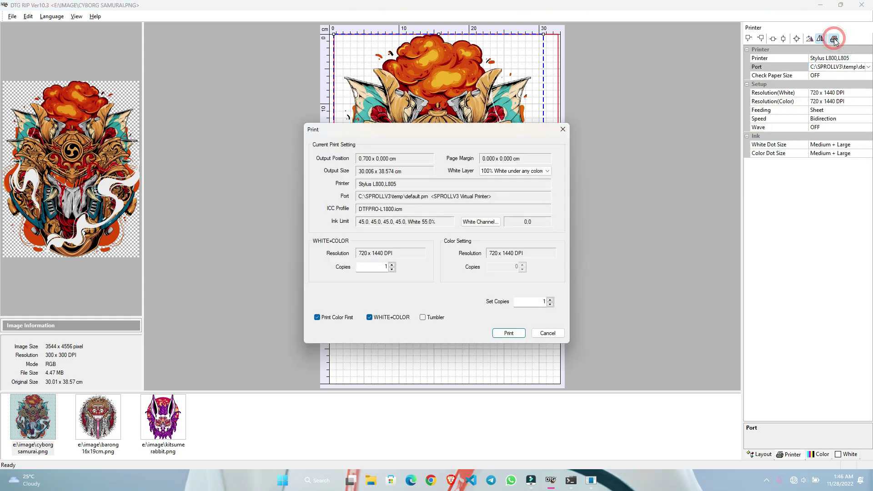
pyautogui.click(509, 335)
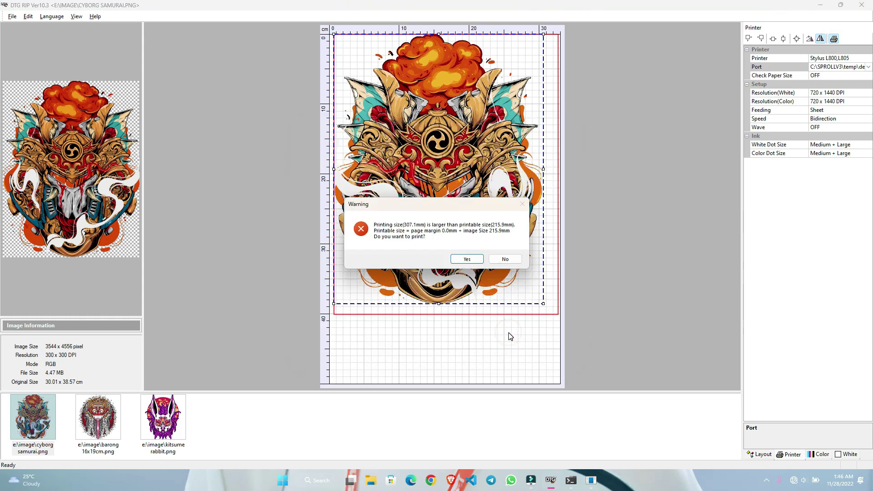
pyautogui.click(467, 259)
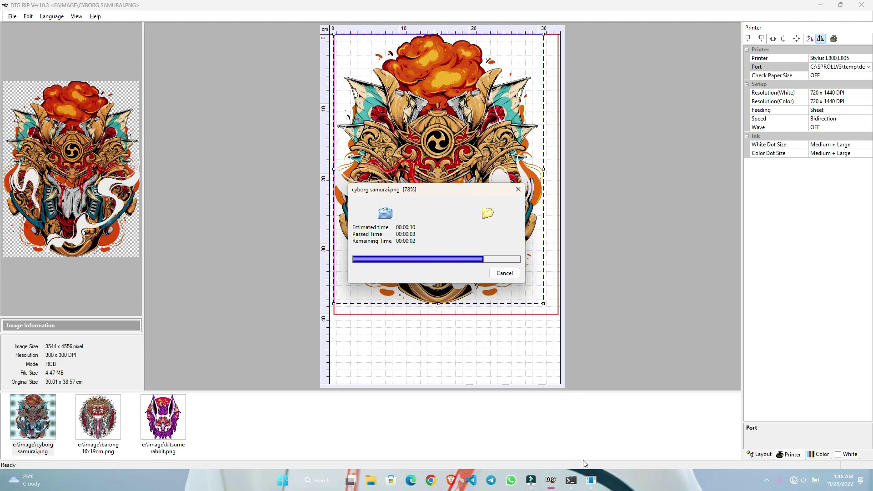
# - Switch to SPROLL V3.0, refresh the print job list and assign EPSON L1800 Series to the unnamed job
pyautogui.click(591, 480)
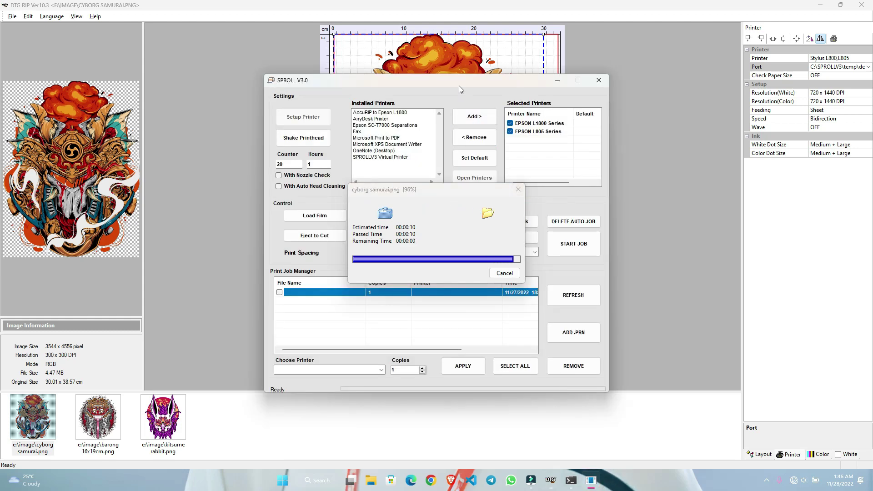
pyautogui.moveTo(459, 86); pyautogui.dragTo(702, 88)
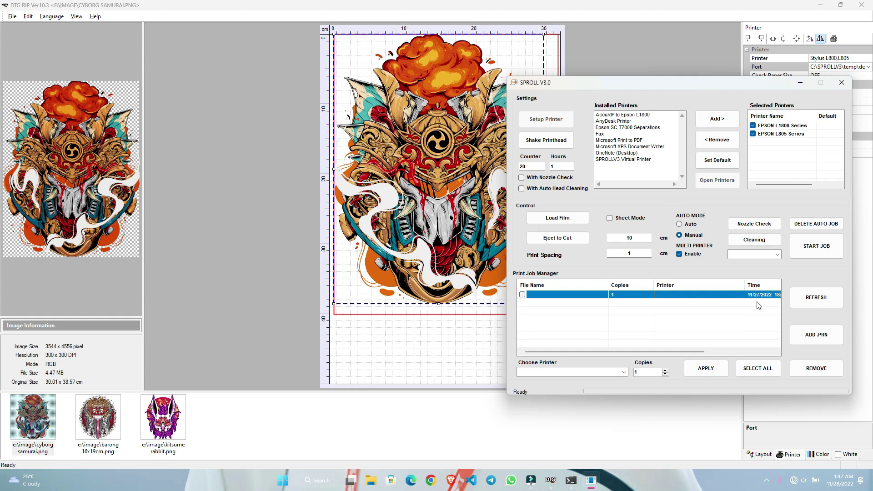
pyautogui.click(828, 304)
pyautogui.click(548, 295)
pyautogui.click(626, 375)
pyautogui.click(580, 381)
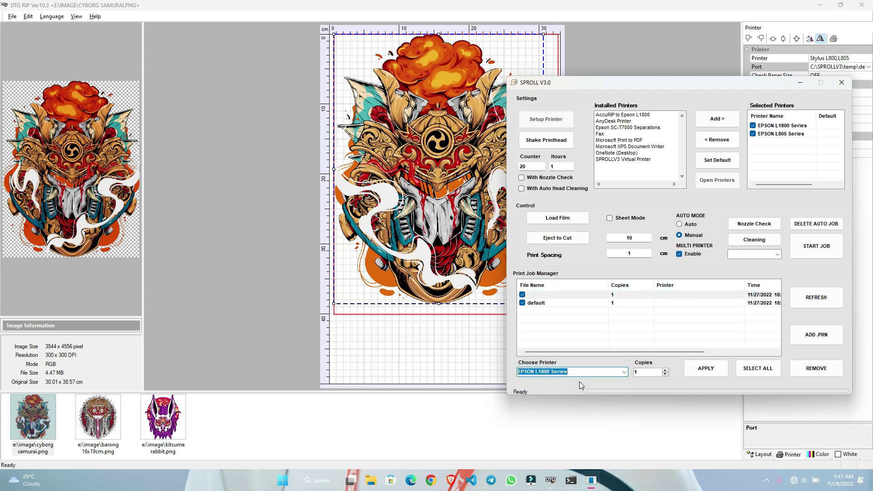
pyautogui.click(705, 369)
# - Assign EPSON L805 Series to the default job and start the checked print jobs
pyautogui.click(550, 303)
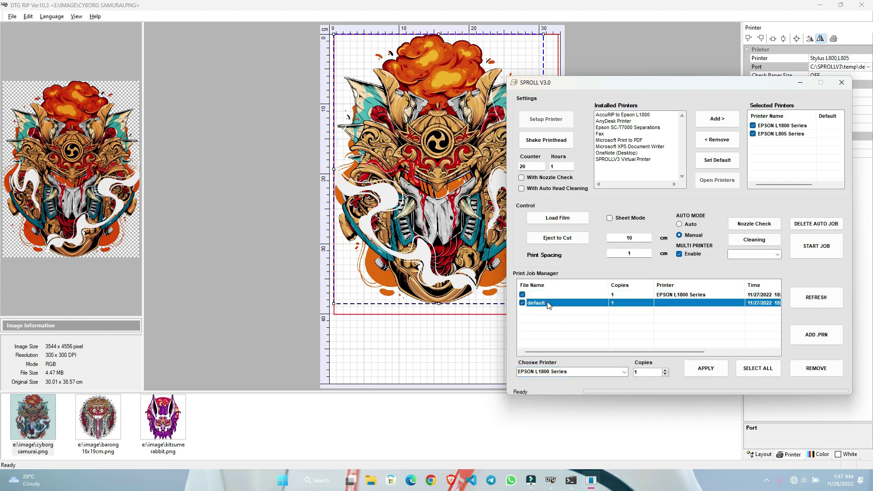
pyautogui.click(624, 372)
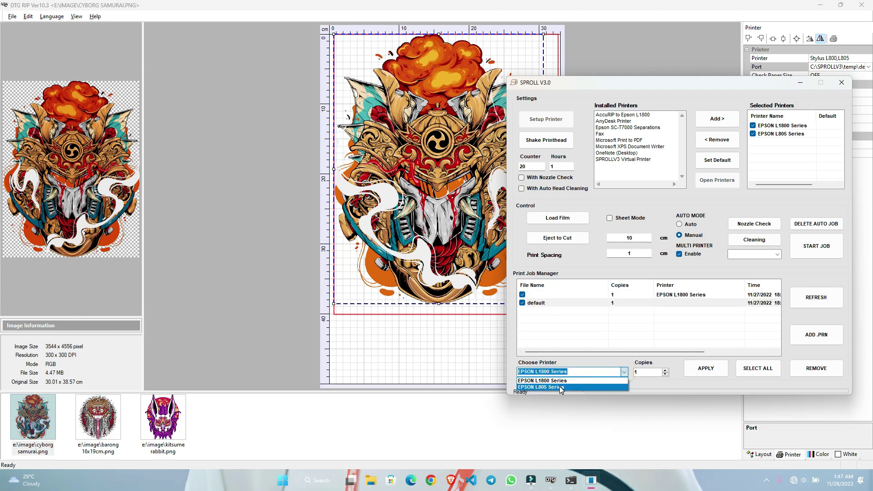
pyautogui.click(562, 387)
pyautogui.click(702, 372)
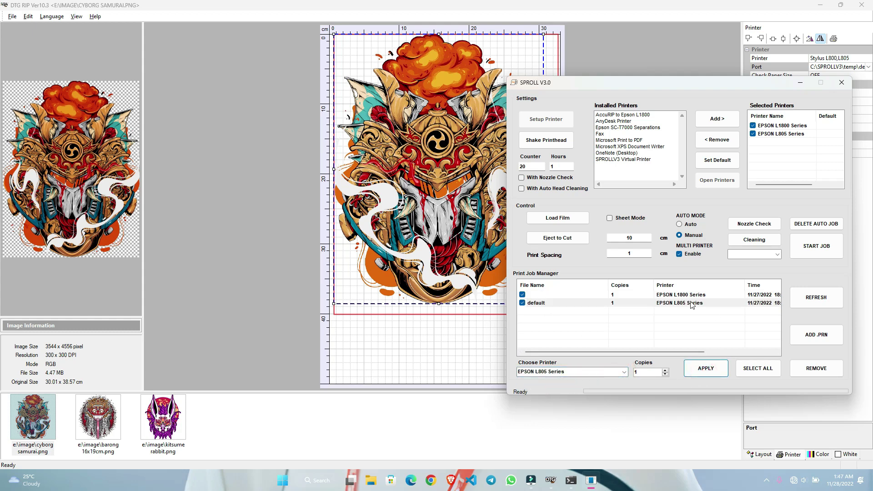
pyautogui.click(559, 296)
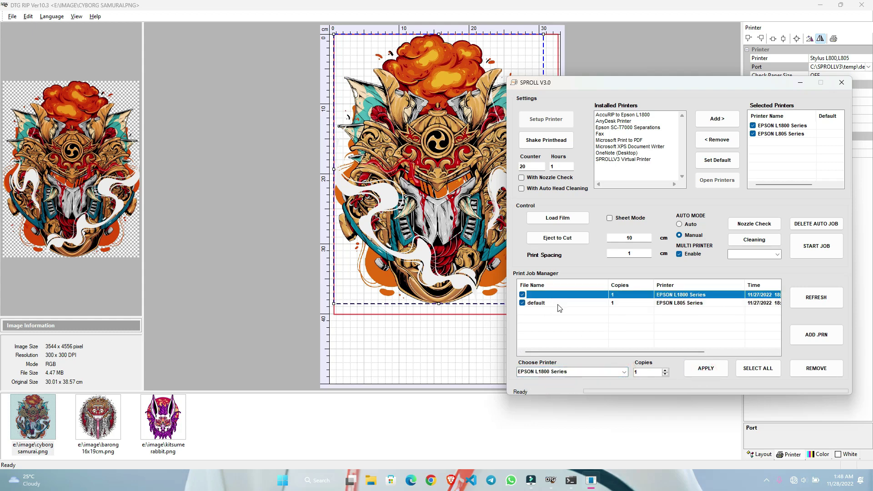
pyautogui.click(823, 250)
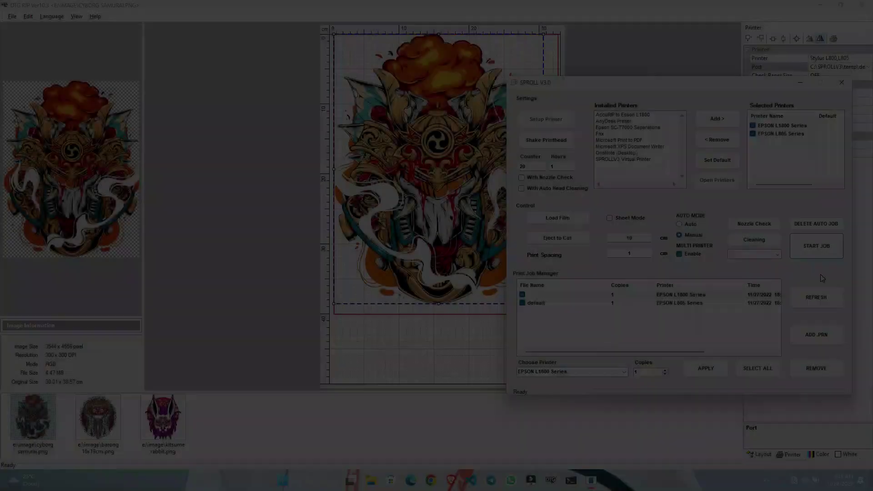
# - Check the print jobs' file path and open the C:\SPROLLV3\temp folder in File Explorer
pyautogui.click(552, 294)
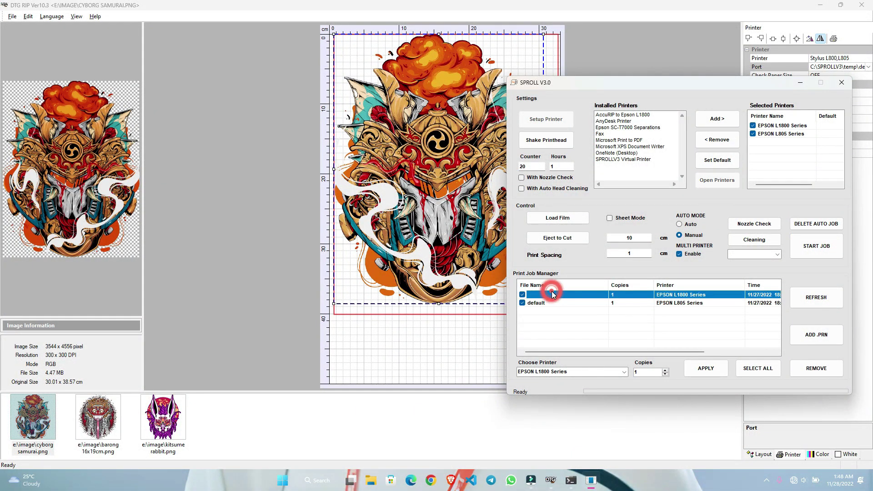
pyautogui.moveTo(659, 352); pyautogui.dragTo(732, 353)
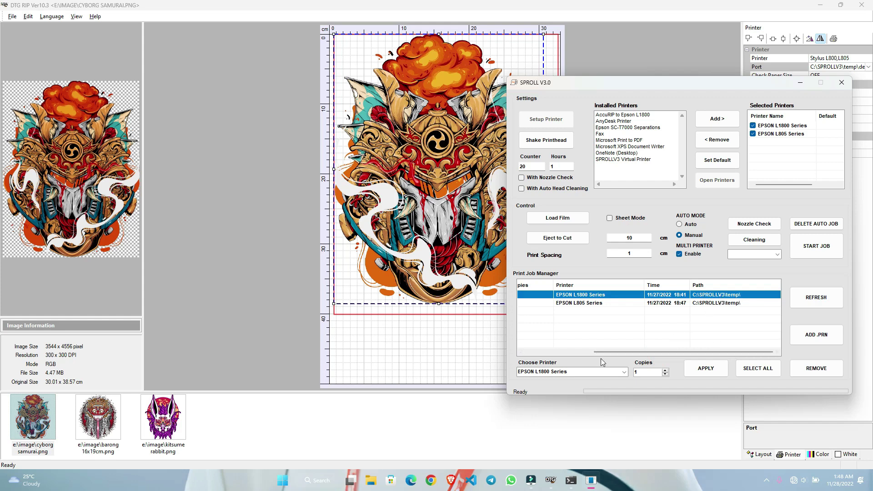
pyautogui.click(372, 481)
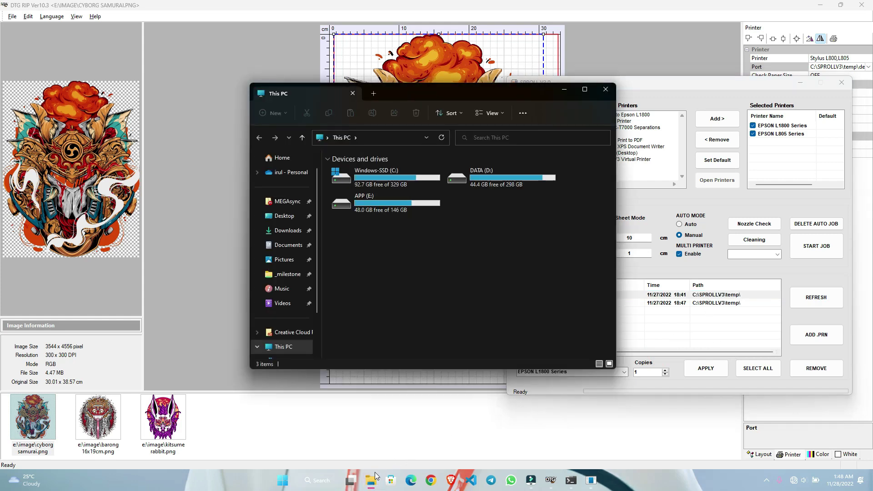
pyautogui.doubleClick(386, 180)
pyautogui.scroll(-6, 412, 255)
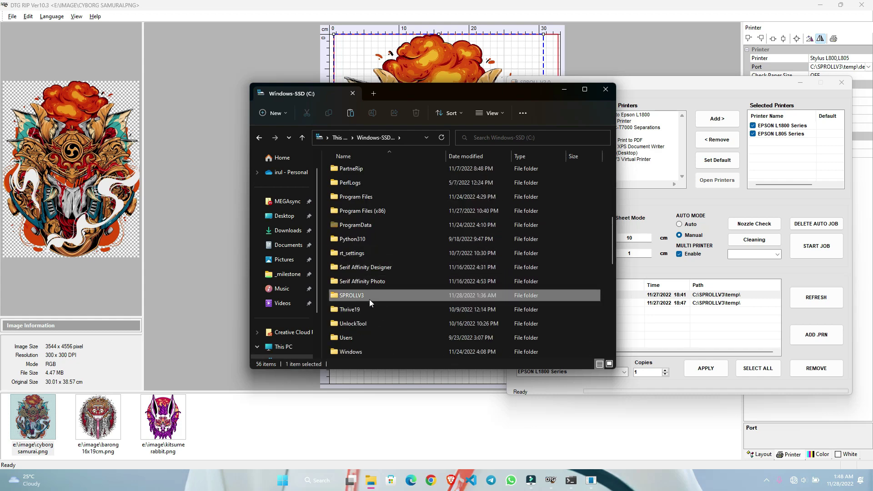
pyautogui.doubleClick(370, 300)
pyautogui.doubleClick(364, 203)
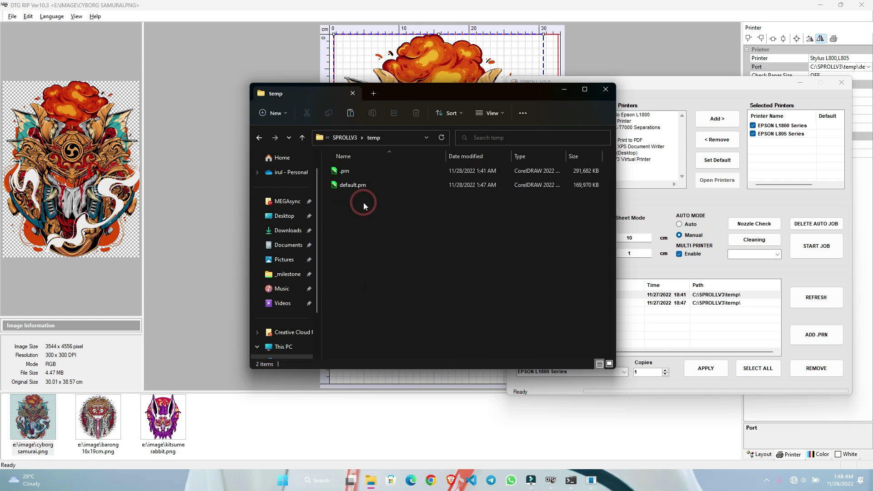
# - Rename the unnamed .prn file in the temp folder to l1800.prn
pyautogui.click(353, 170)
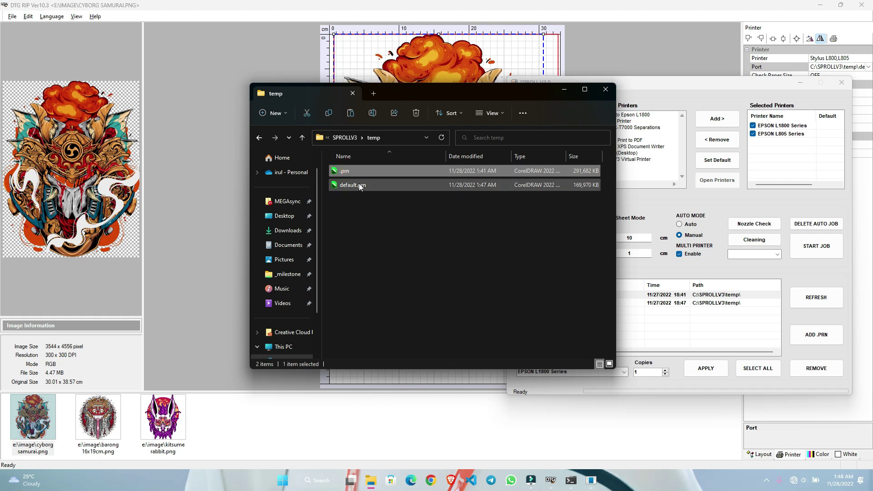
pyautogui.click(360, 185)
pyautogui.click(378, 173)
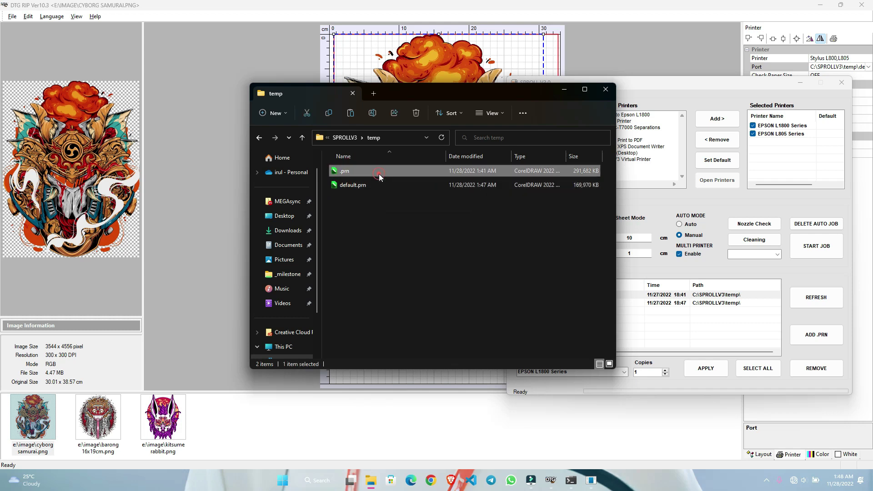
pyautogui.rightClick(353, 173)
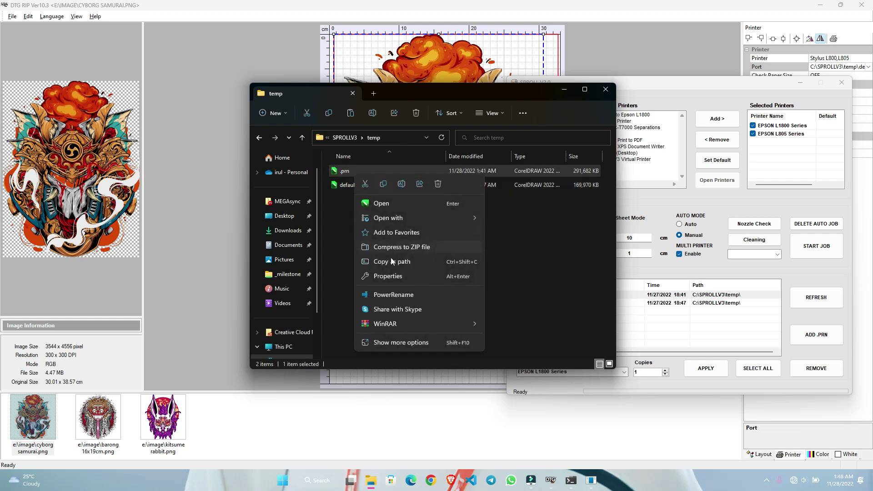
pyautogui.click(402, 185)
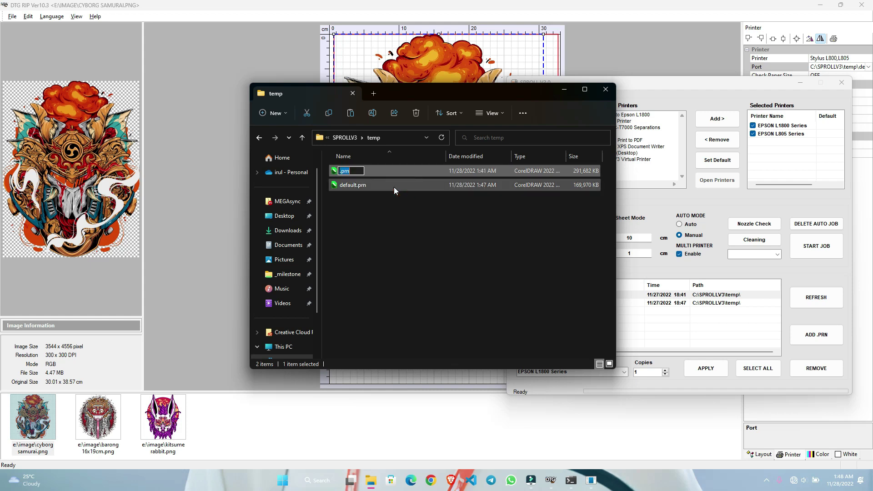
pyautogui.press('Home')
pyautogui.write('l1800')
pyautogui.press('Return')
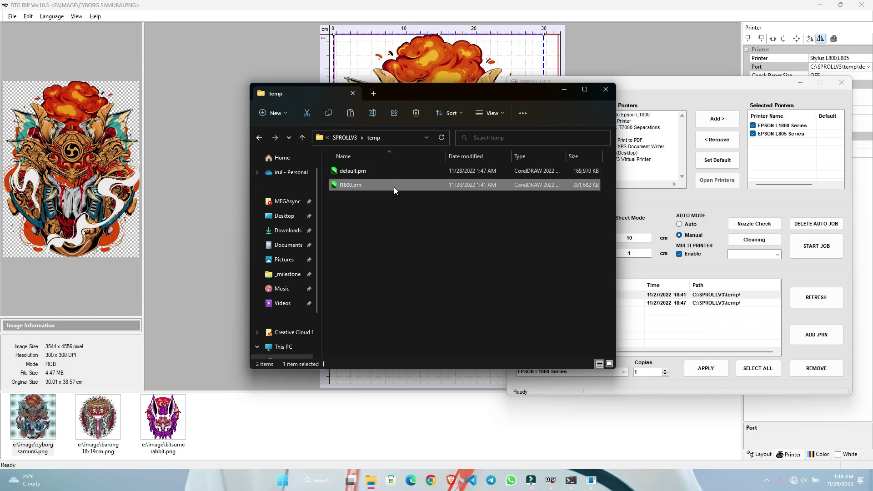
# - Rename default.prn in the temp folder to l800 805.prn
pyautogui.click(373, 171)
pyautogui.click(371, 114)
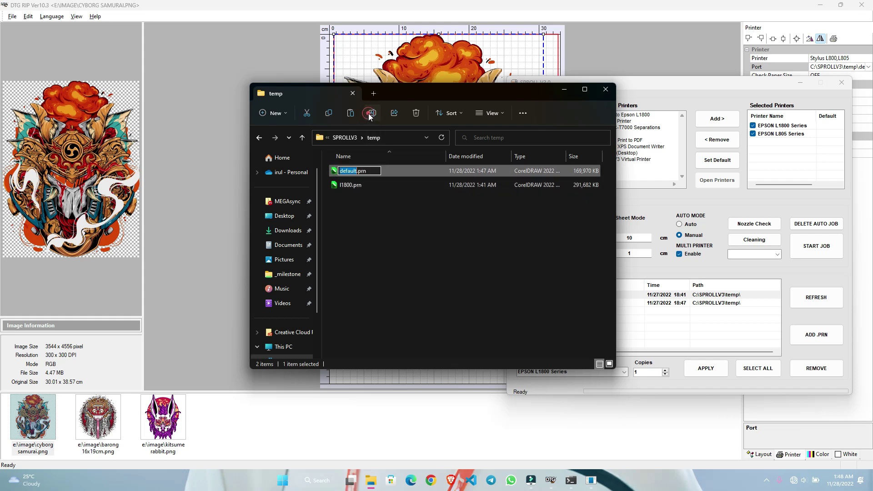
pyautogui.write('l800')
pyautogui.press('/')
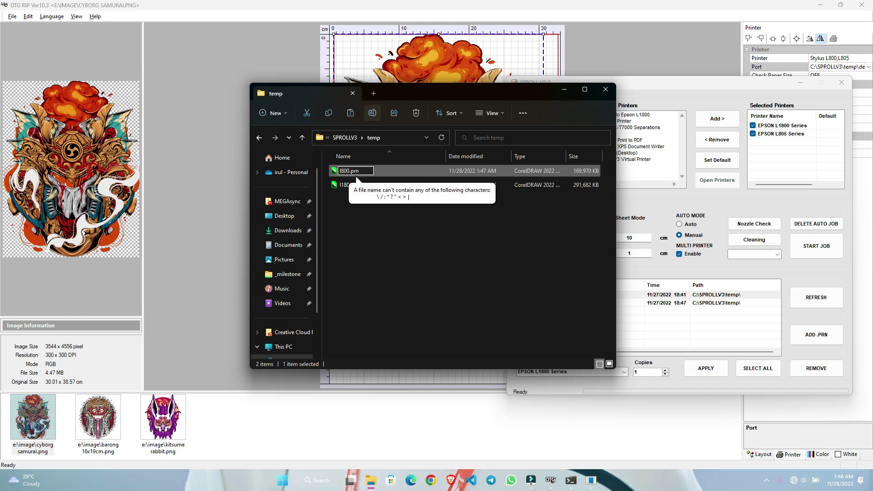
pyautogui.write('805')
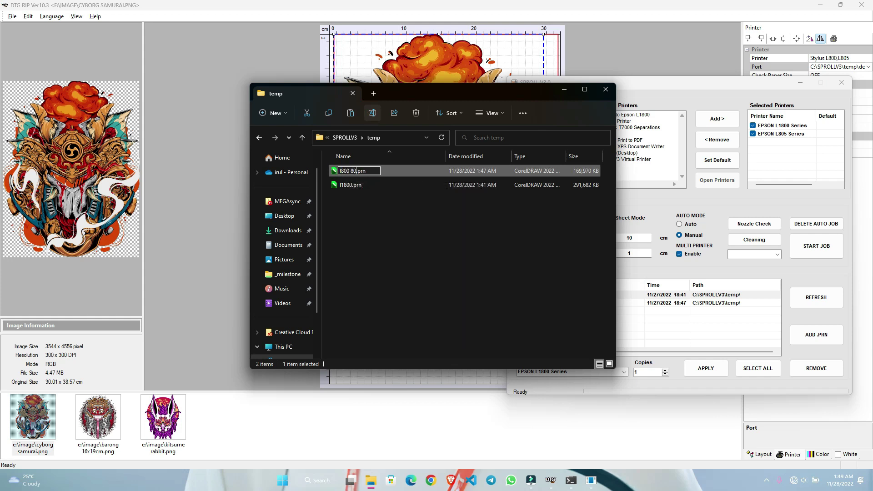
pyautogui.press('Return')
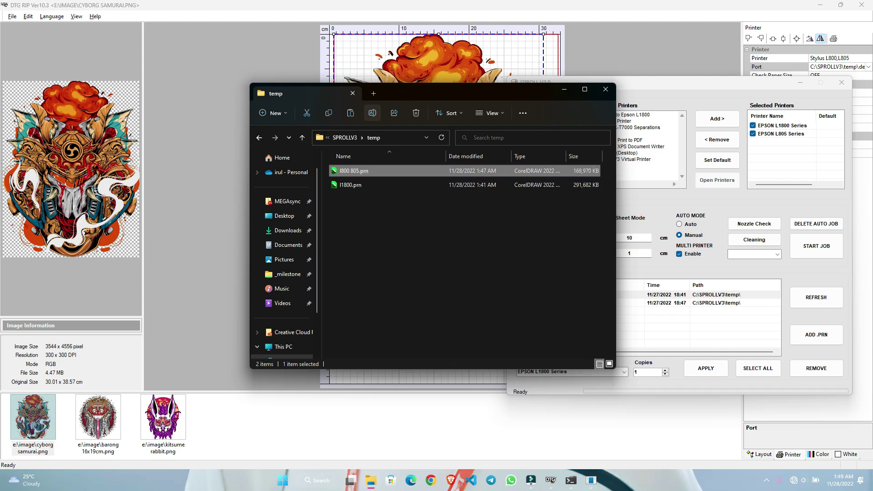
# - Close the temp folder and refresh the print job list so it loads the renamed files
pyautogui.click(602, 90)
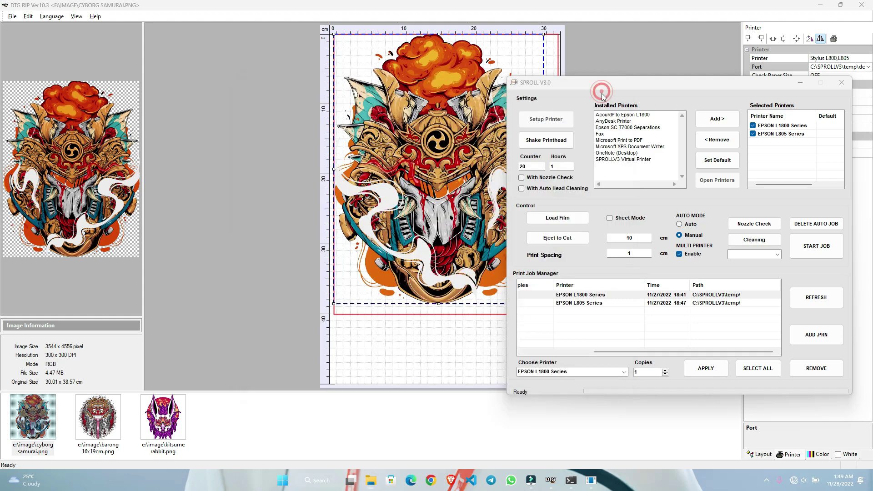
pyautogui.click(815, 297)
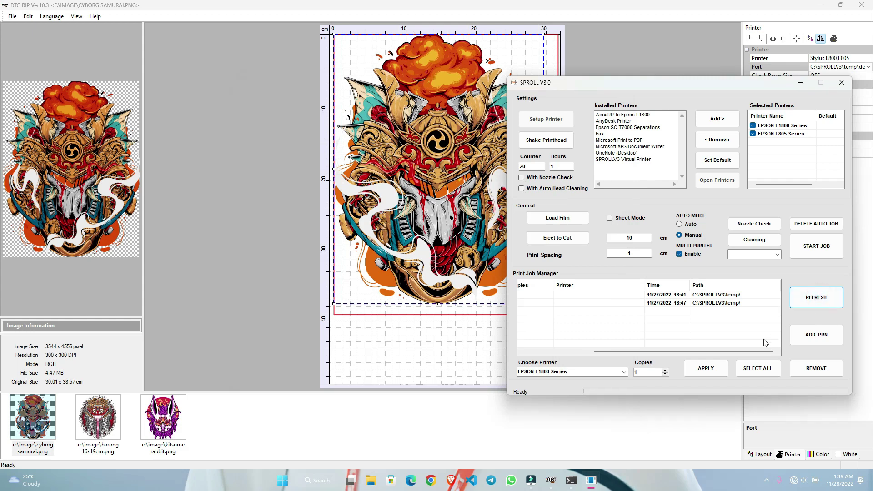
pyautogui.moveTo(711, 351); pyautogui.dragTo(568, 350)
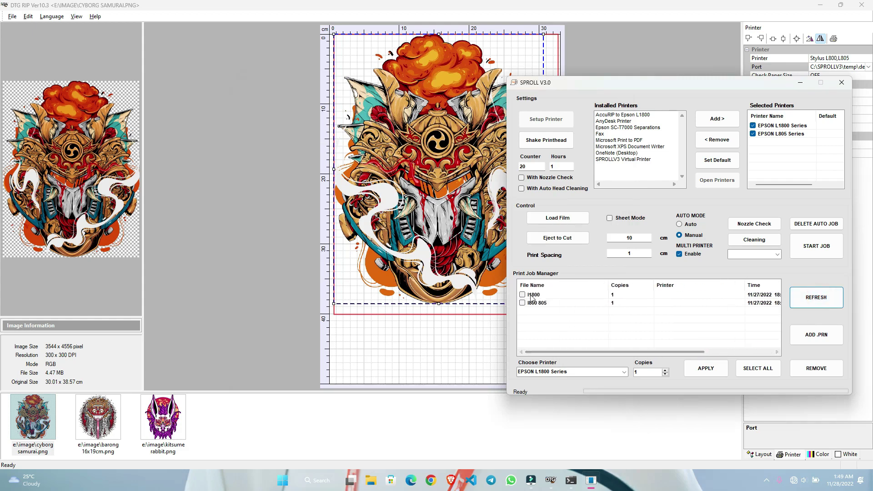
# - Compare the l1800 and l800 805 jobs with their matching printers, EPSON L1800 Series and EPSON L805 Series
pyautogui.click(550, 296)
pyautogui.click(552, 303)
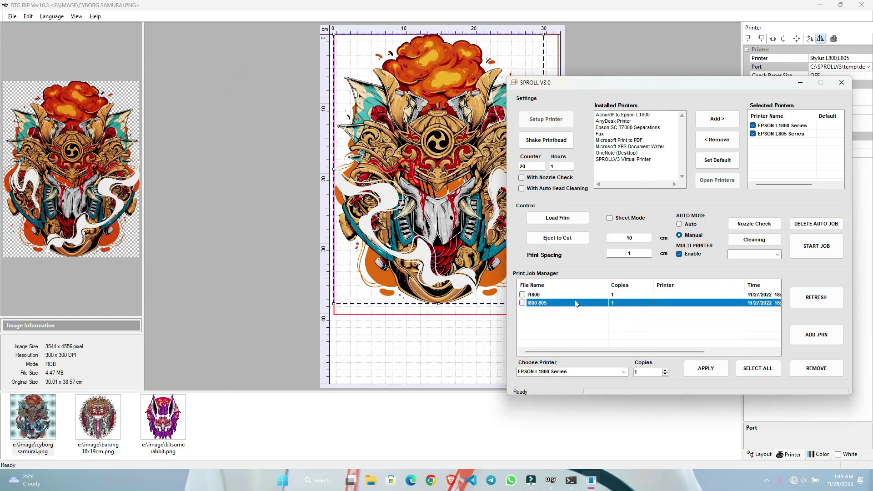
pyautogui.click(553, 295)
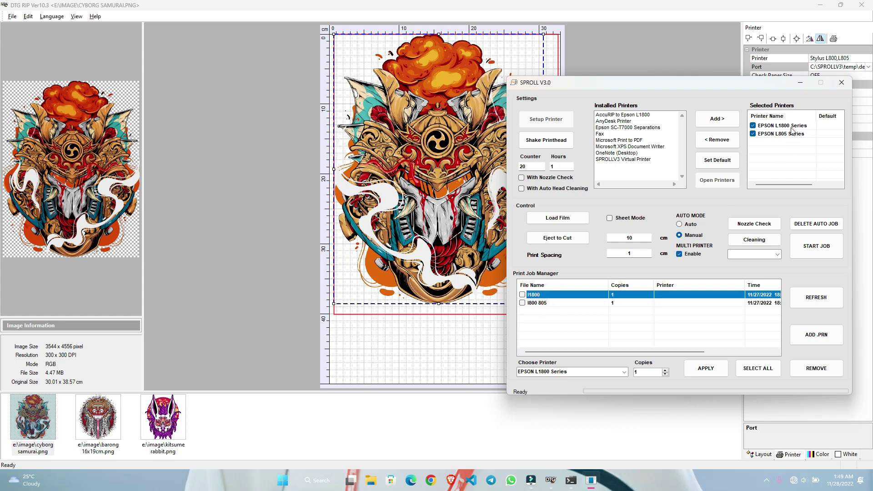
pyautogui.click(784, 127)
pyautogui.click(543, 304)
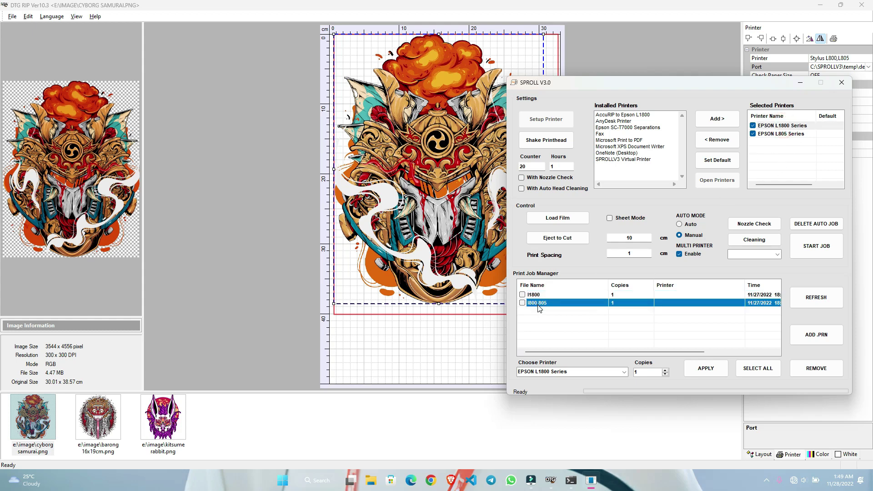
pyautogui.click(778, 135)
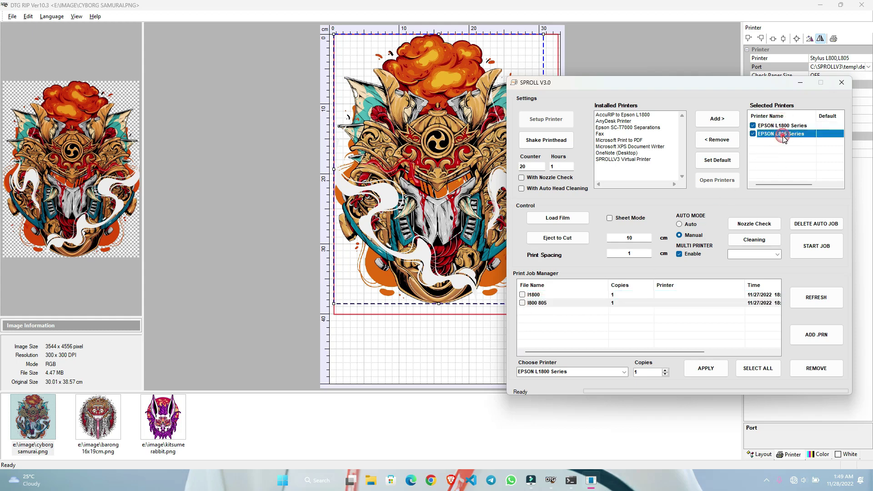